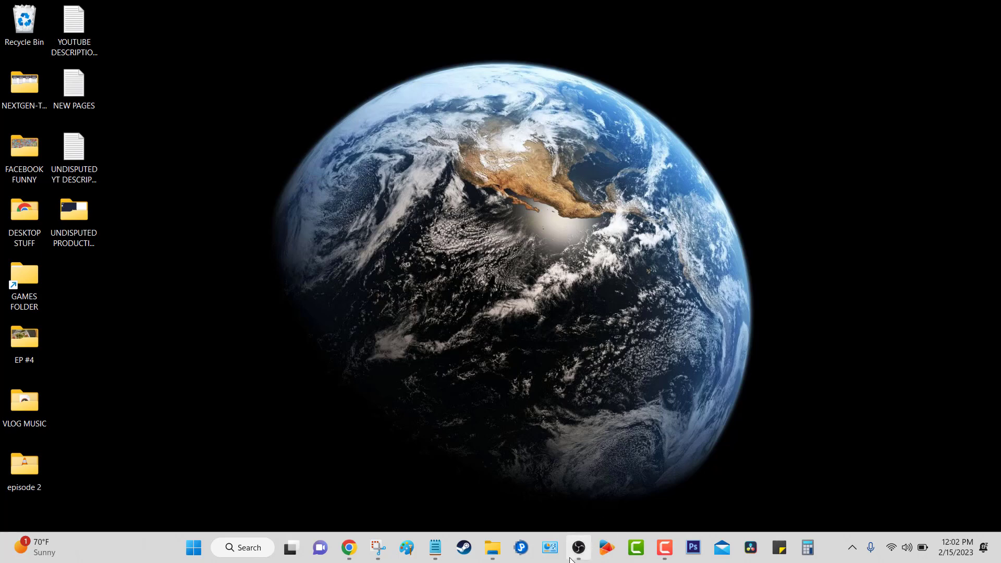
Open a new Chrome tab and search the web for 'OSB STUDIO'.
{"action": "mouse_move", "coordinate": [580, 550]}
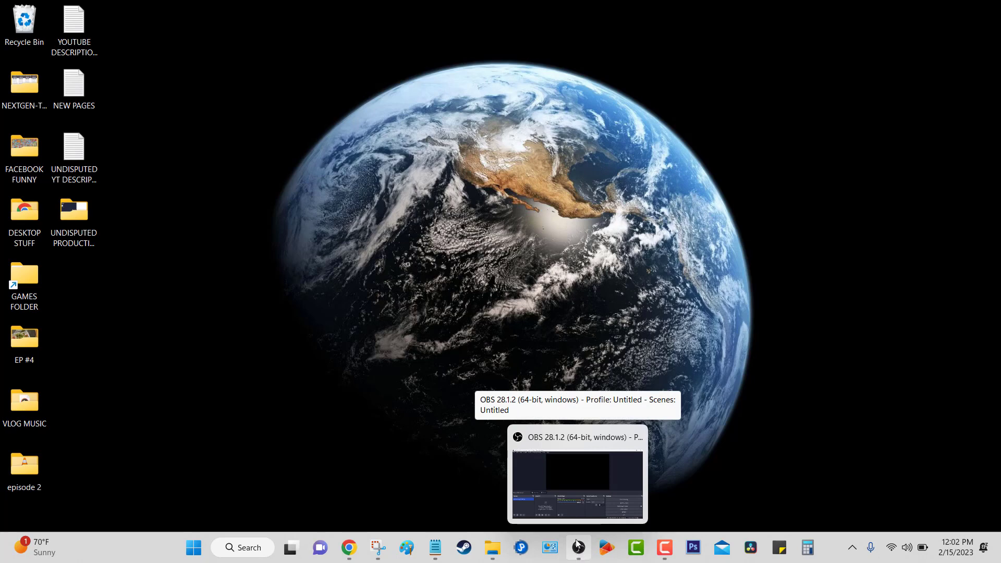
{"action": "mouse_move", "coordinate": [351, 547]}
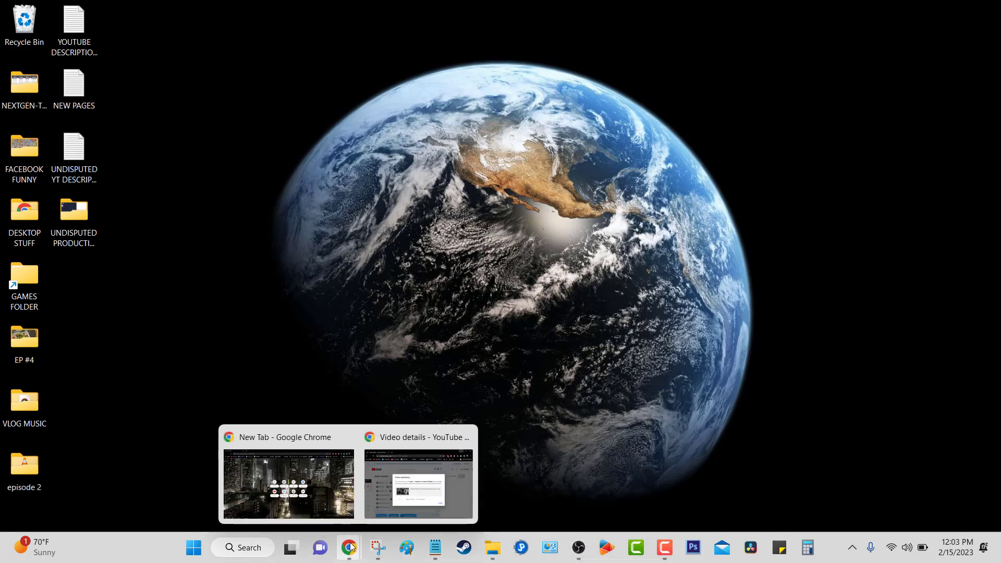
{"action": "left_click", "coordinate": [316, 480]}
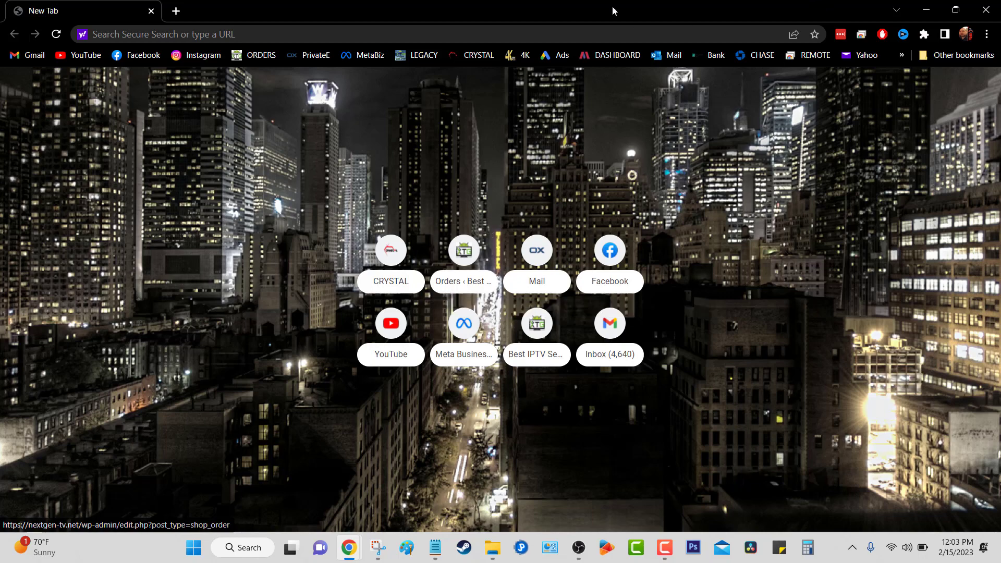
{"action": "left_click", "coordinate": [288, 34]}
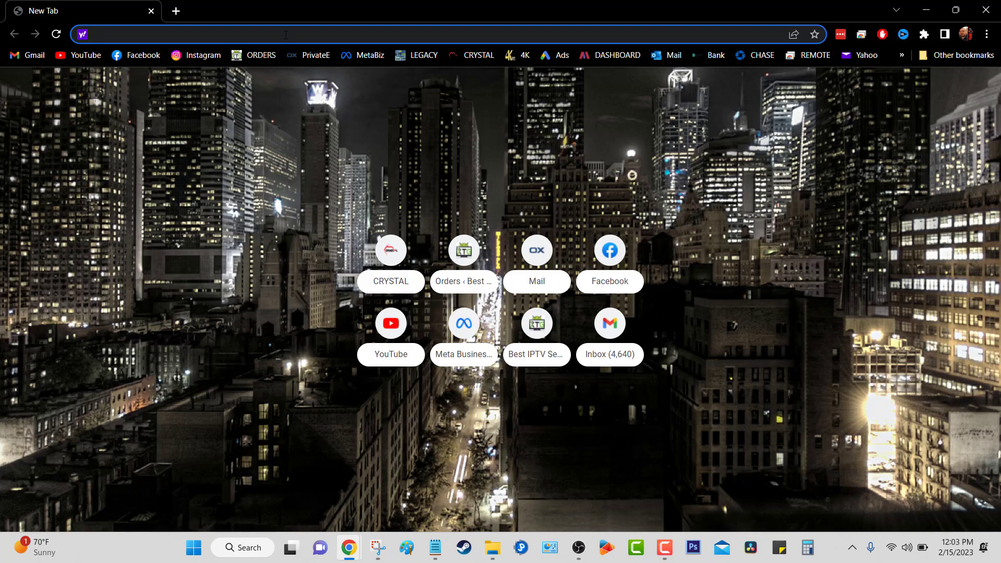
{"action": "type", "text": "OSB STUDI"}
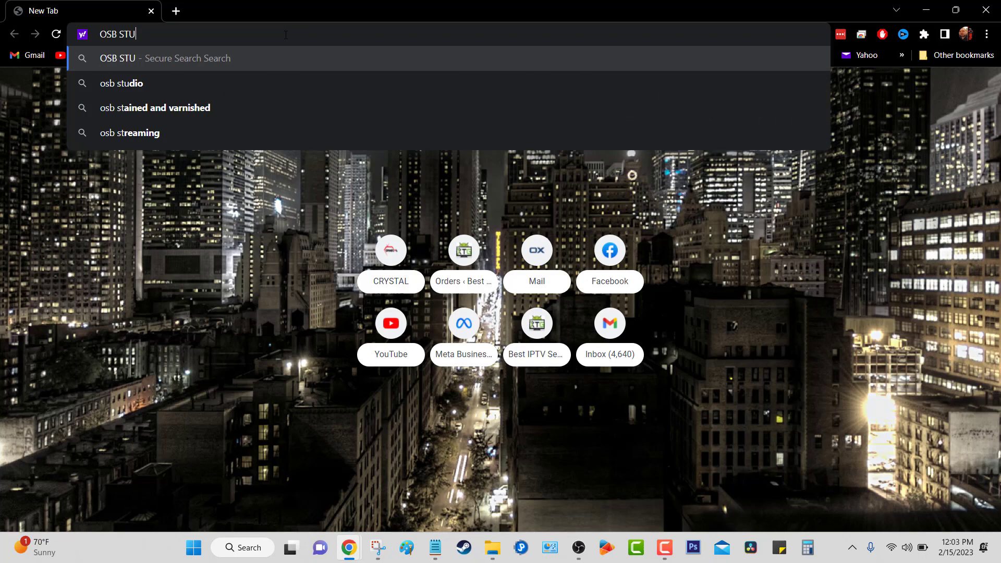
{"action": "type", "text": "O"}
{"action": "key", "text": "Return"}
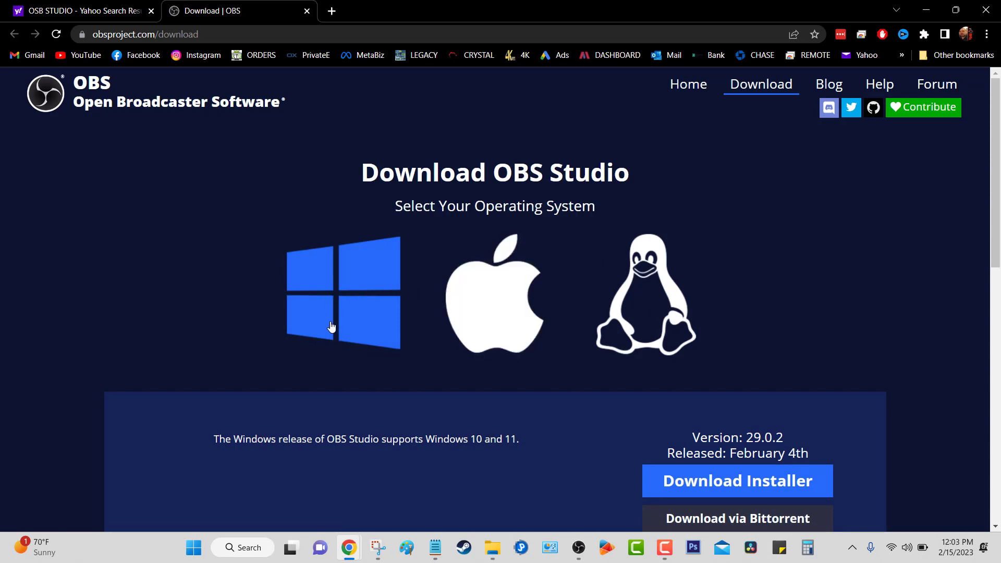
Scroll through the OBS Studio 29.0.2 download page, then close it.
{"action": "scroll", "coordinate": [412, 284], "scroll_direction": "down", "scroll_amount": 3}
{"action": "scroll", "coordinate": [376, 295], "scroll_direction": "down", "scroll_amount": 4}
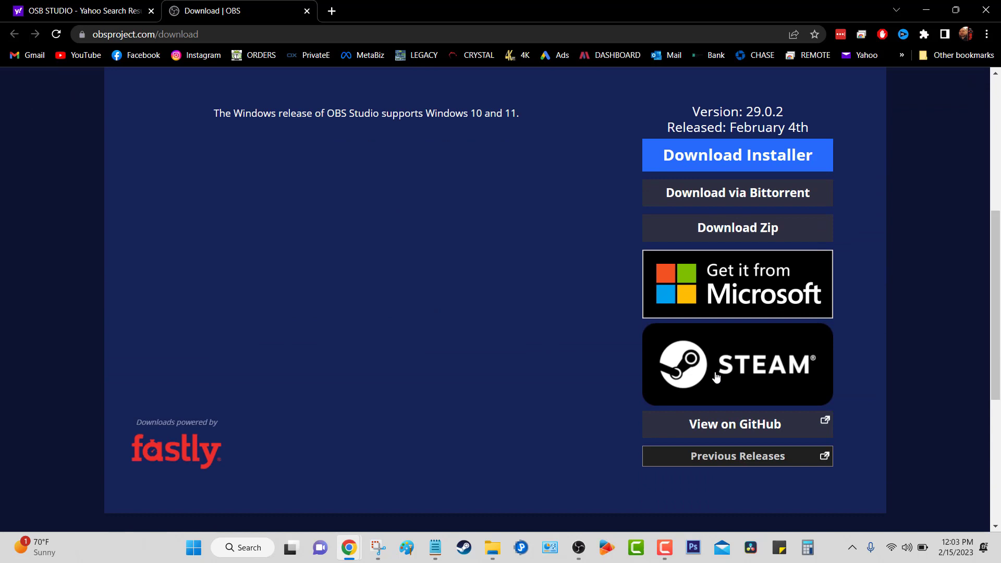
{"action": "scroll", "coordinate": [594, 277], "scroll_direction": "up", "scroll_amount": 2}
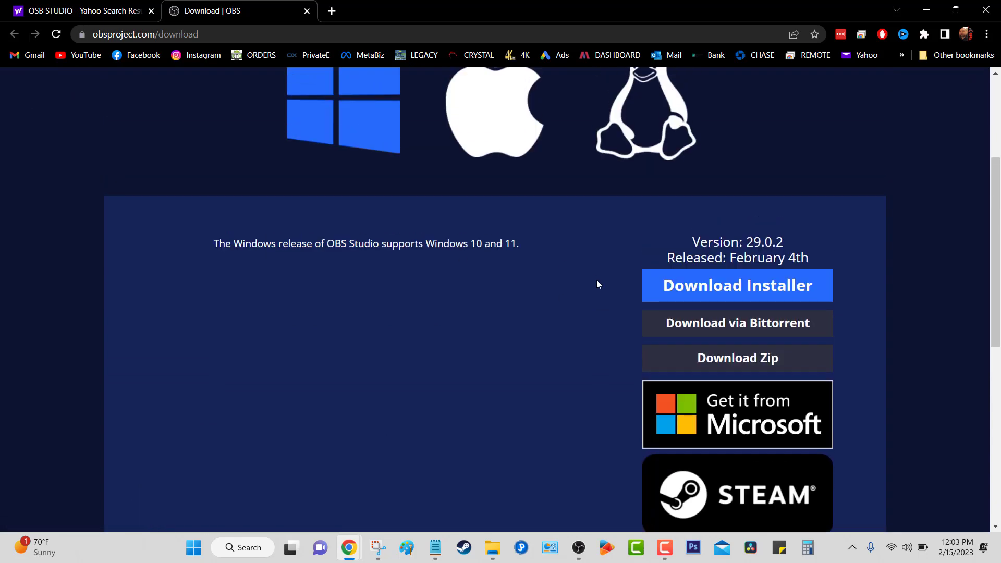
{"action": "left_click", "coordinate": [306, 12]}
Minimize Chrome and open OBS Studio on the 'HZGaming FB Gaming' scene.
{"action": "left_click", "coordinate": [926, 9]}
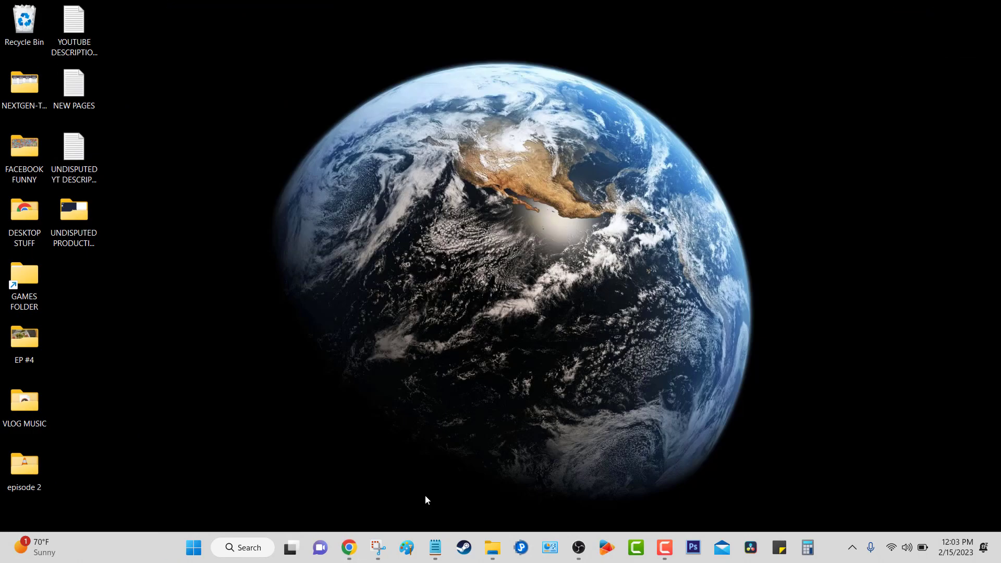
{"action": "left_click", "coordinate": [579, 547]}
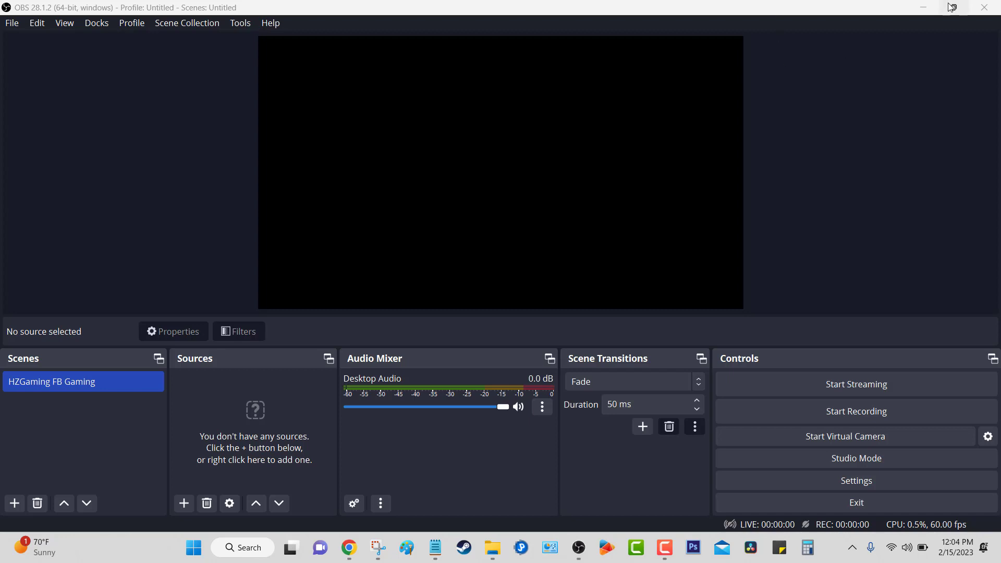
{"action": "left_click", "coordinate": [922, 14]}
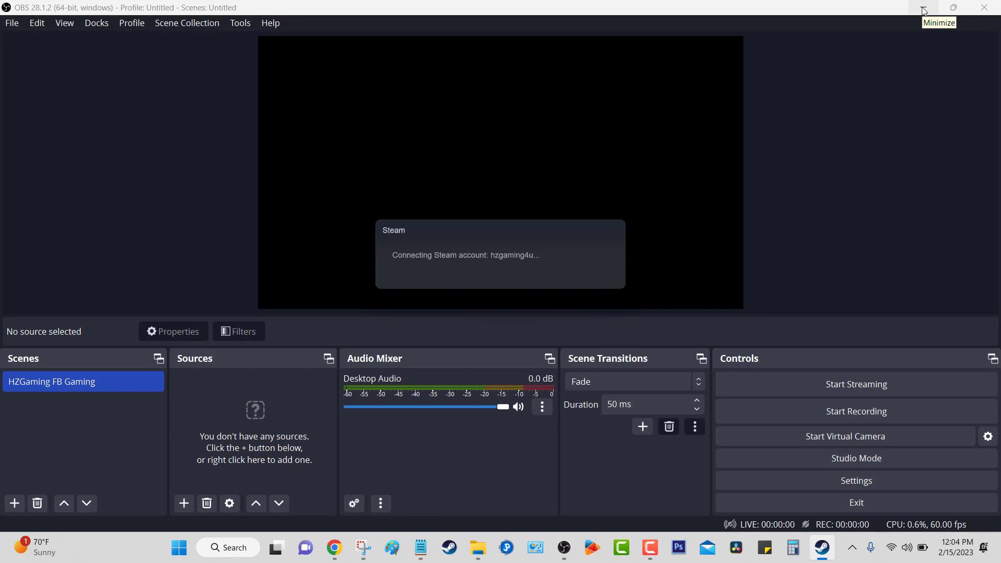
Hide OBS, dismiss Steam's popup and chat window, and launch Undisputed from the library.
{"action": "left_click", "coordinate": [923, 8]}
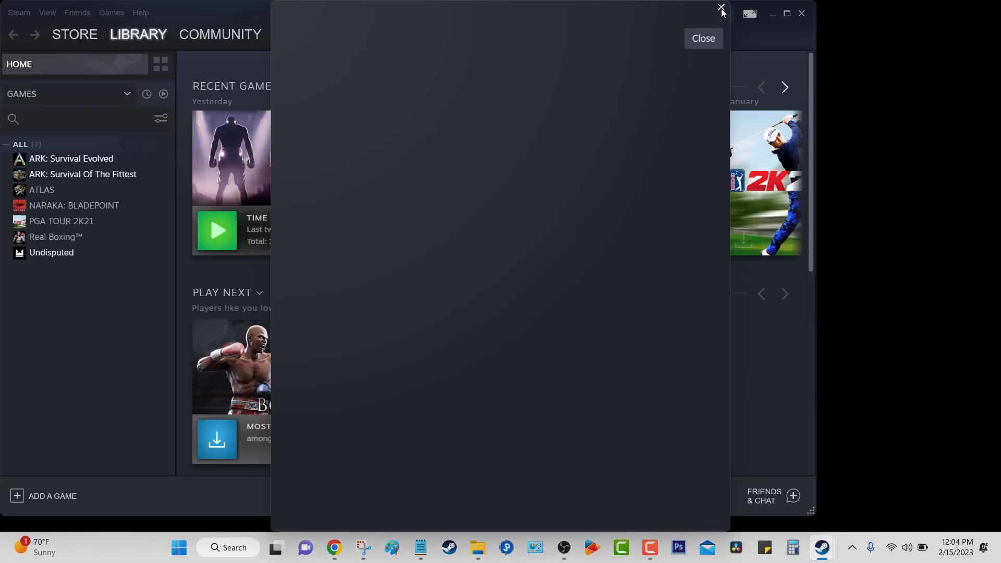
{"action": "left_click", "coordinate": [721, 9]}
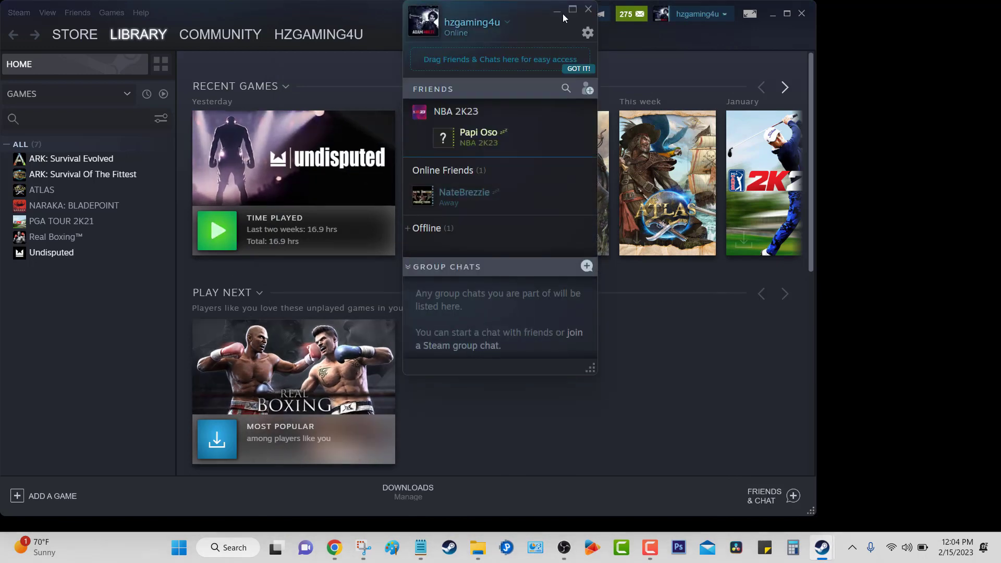
{"action": "left_click", "coordinate": [556, 11]}
{"action": "left_click", "coordinate": [212, 242]}
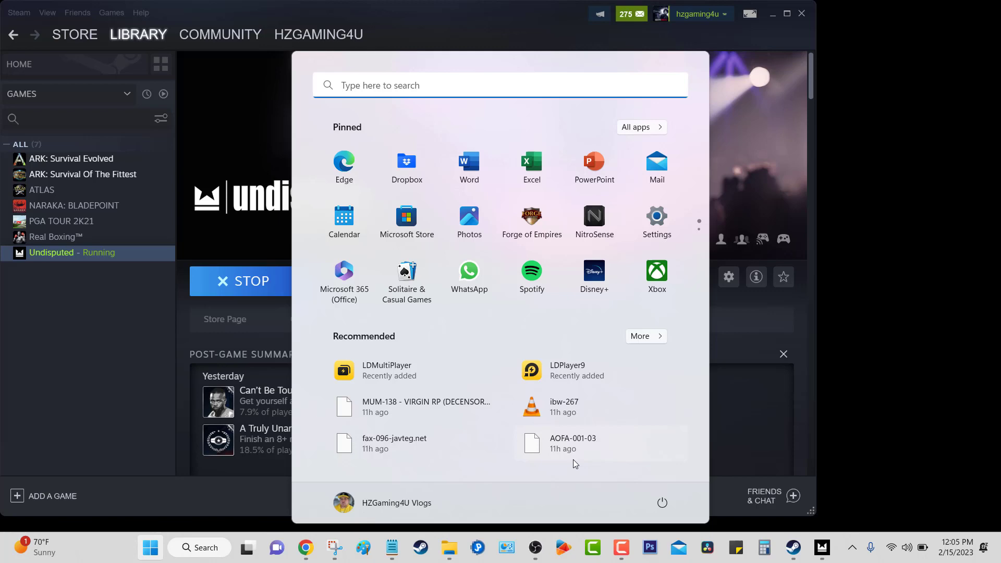
Back in OBS, start a new Game Capture source and name it UNDISPUTED.
{"action": "left_click", "coordinate": [535, 546]}
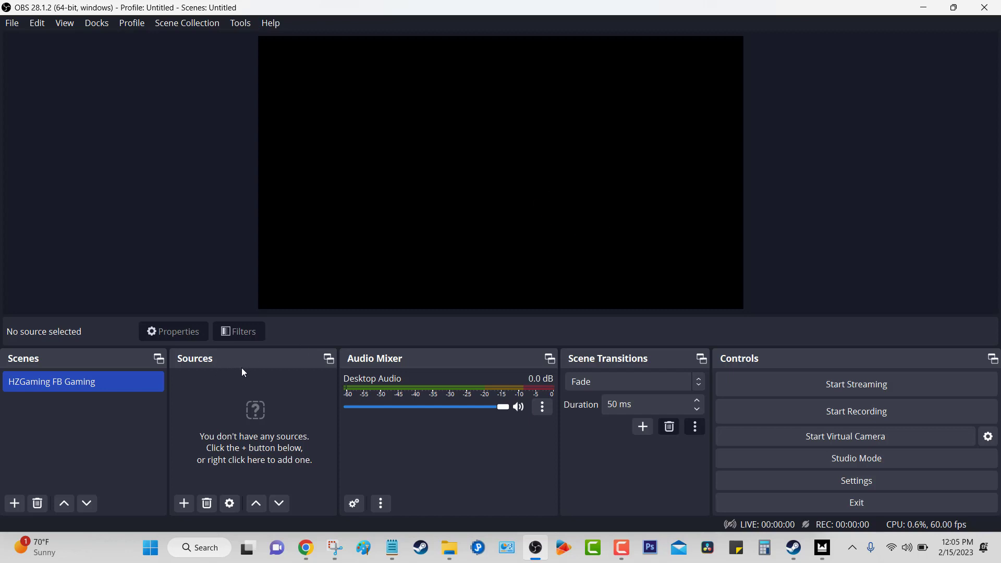
{"action": "left_click", "coordinate": [185, 509]}
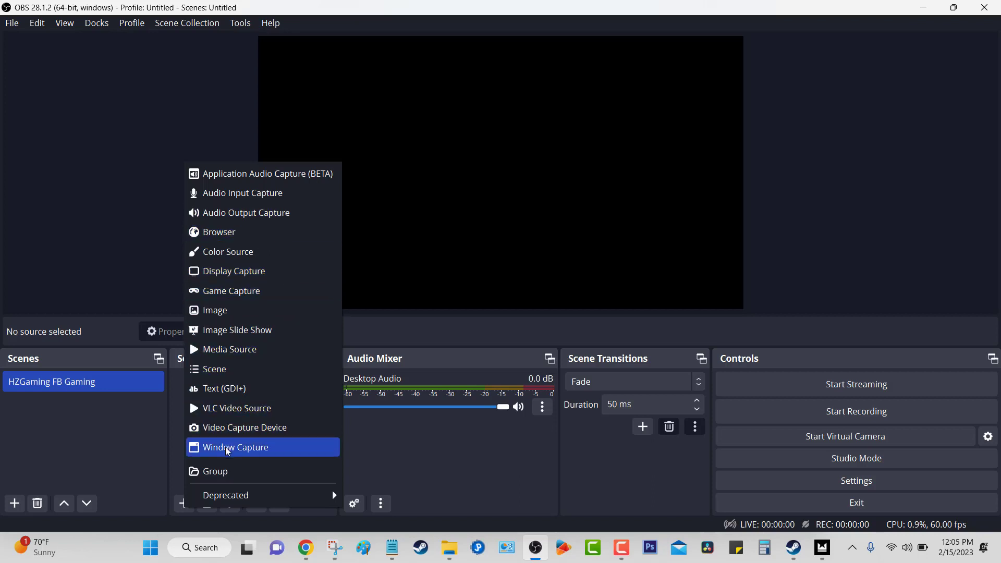
{"action": "left_click", "coordinate": [251, 295]}
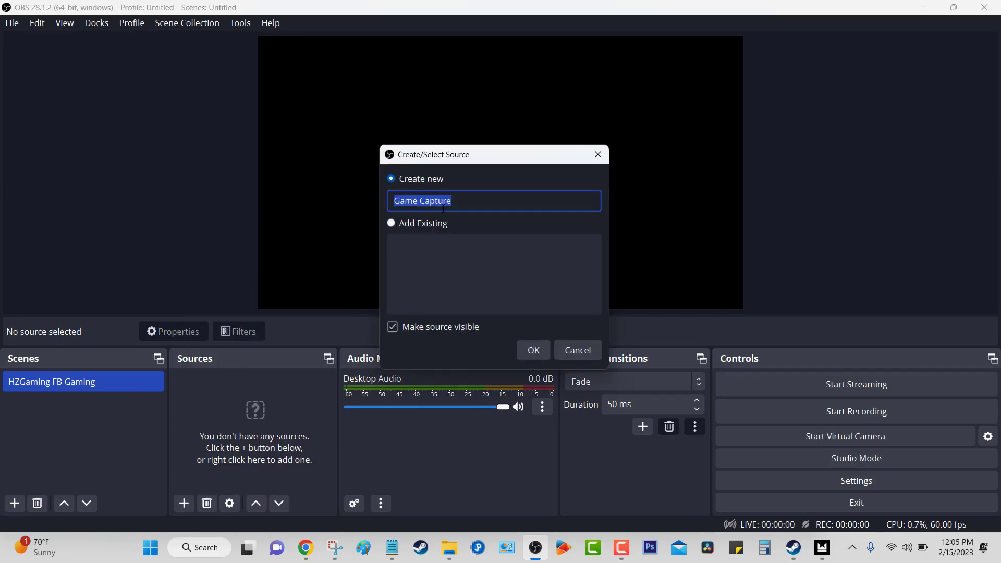
{"action": "type", "text": "UNDI"}
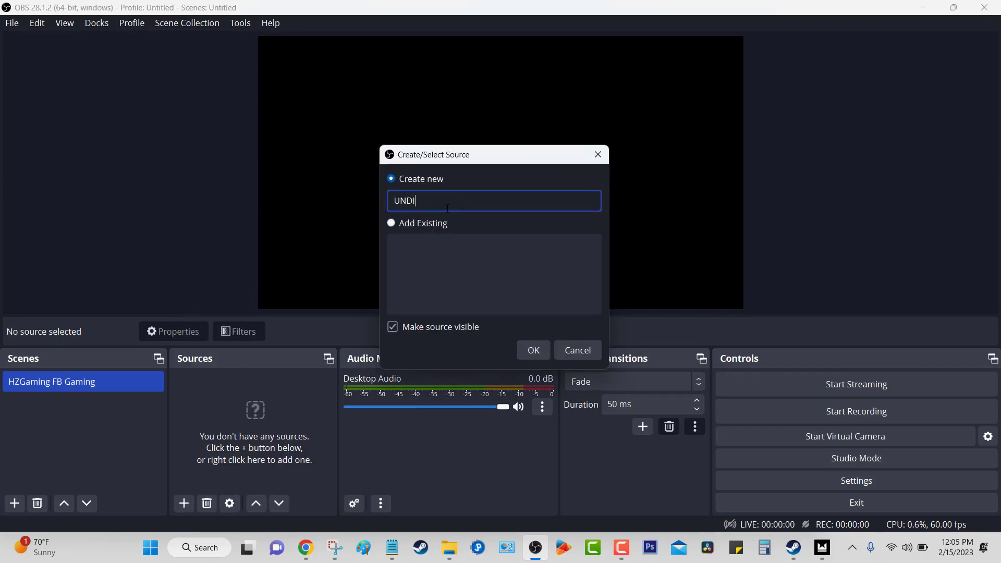
{"action": "type", "text": "SPUTED"}
Set the UNDISPUTED source to capture the specific window '[Undisputed.exe]: Undisputed'.
{"action": "left_click", "coordinate": [533, 351]}
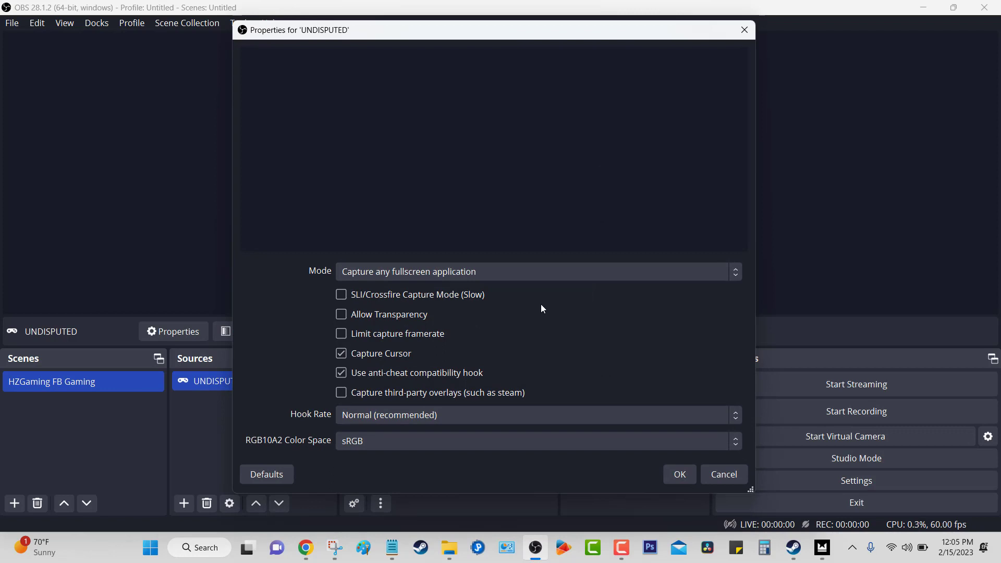
{"action": "left_click", "coordinate": [459, 276]}
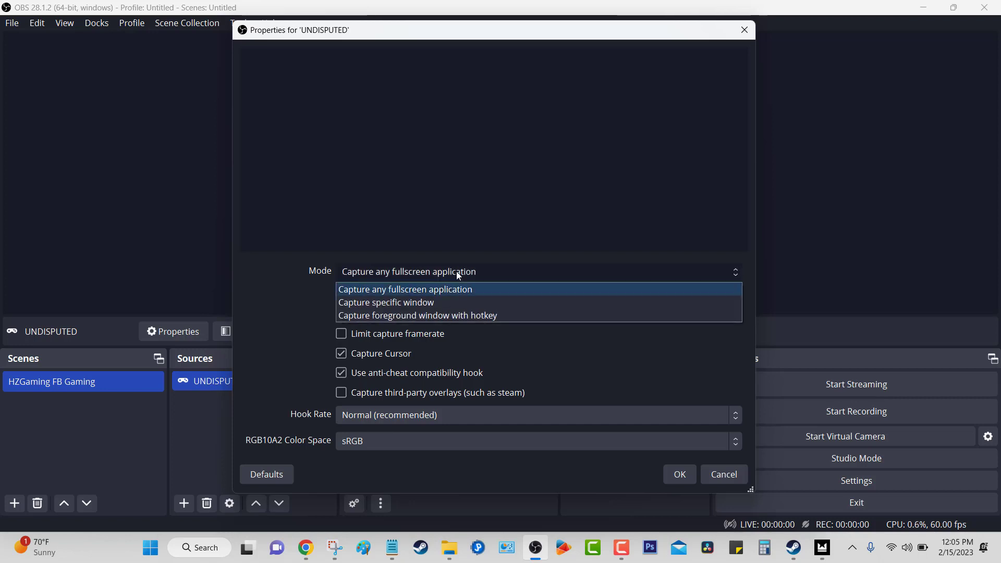
{"action": "left_click", "coordinate": [399, 307]}
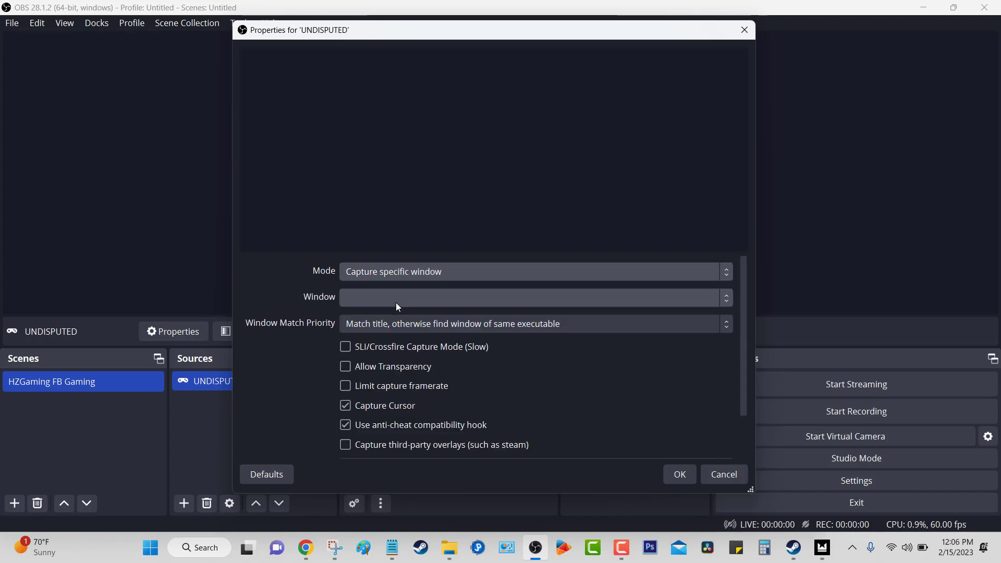
{"action": "left_click", "coordinate": [454, 296]}
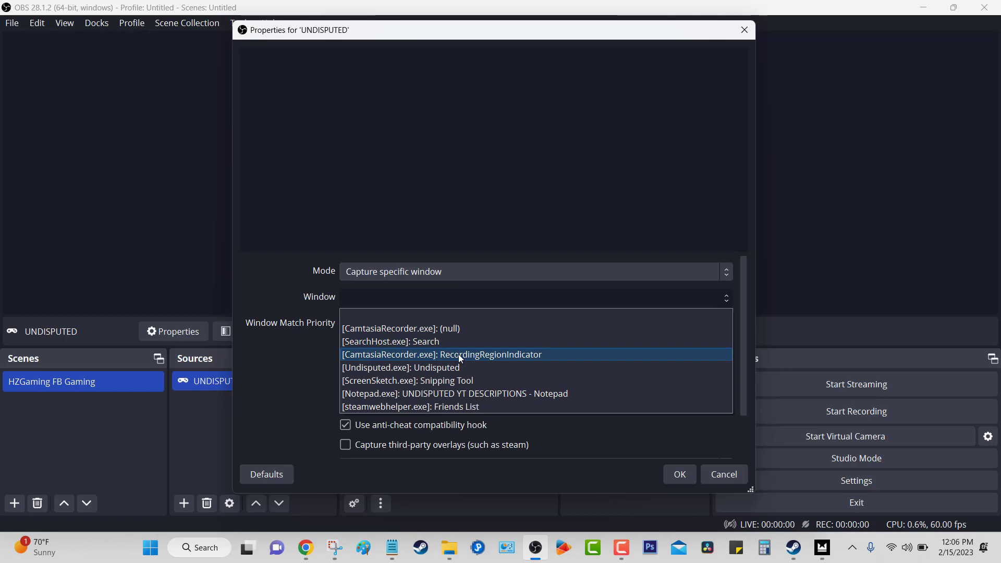
{"action": "left_click", "coordinate": [430, 368]}
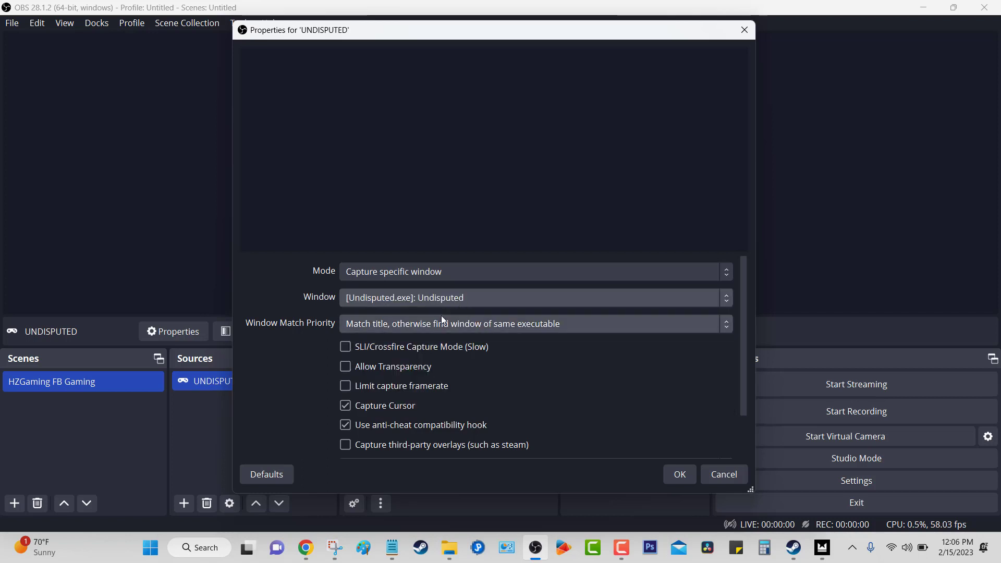
{"action": "left_click", "coordinate": [680, 474]}
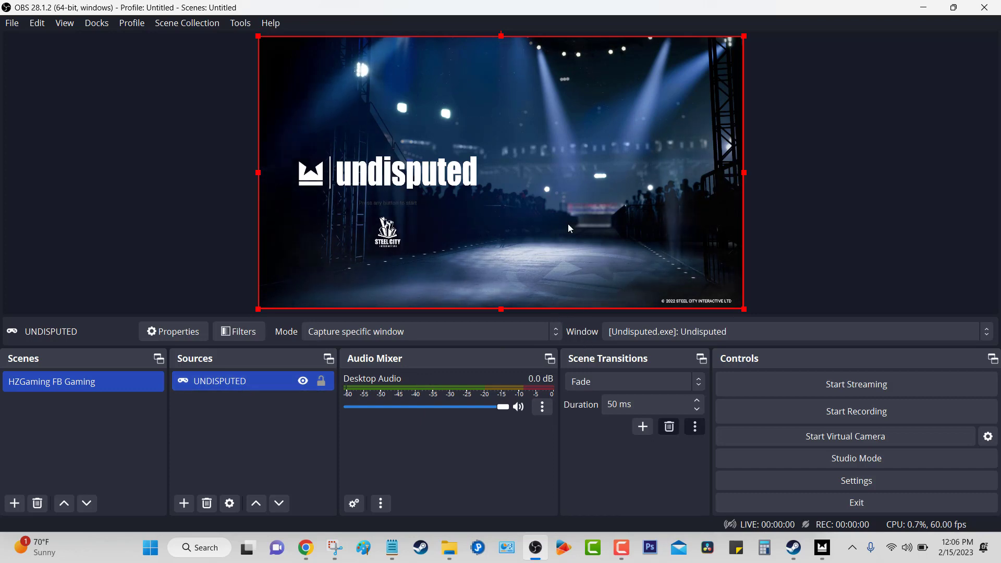
In Audio settings, keep Desktop Audio on Default and set Mic/Auxiliary to Microphone (onn. USB HEADSET).
{"action": "left_click", "coordinate": [865, 487]}
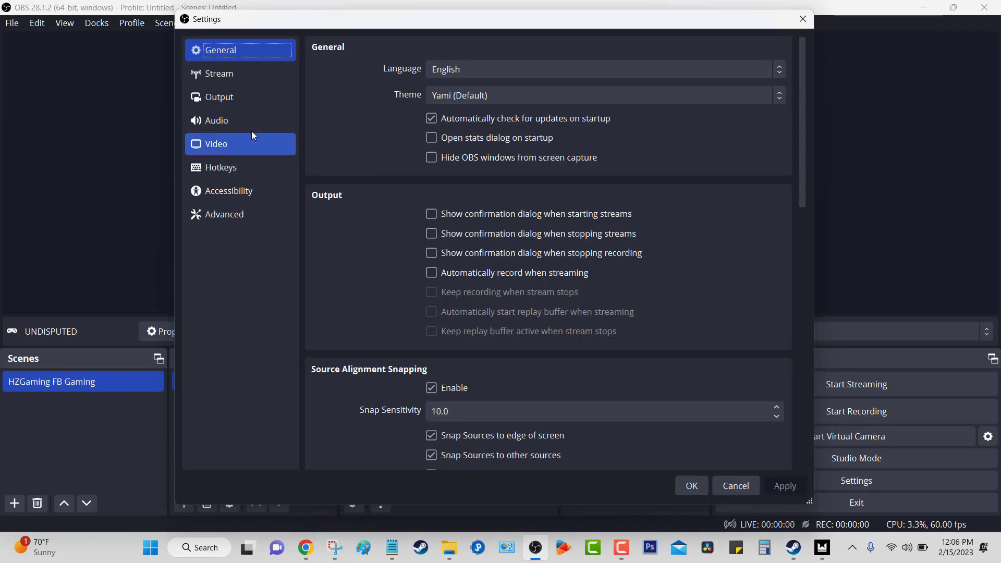
{"action": "left_click", "coordinate": [231, 123]}
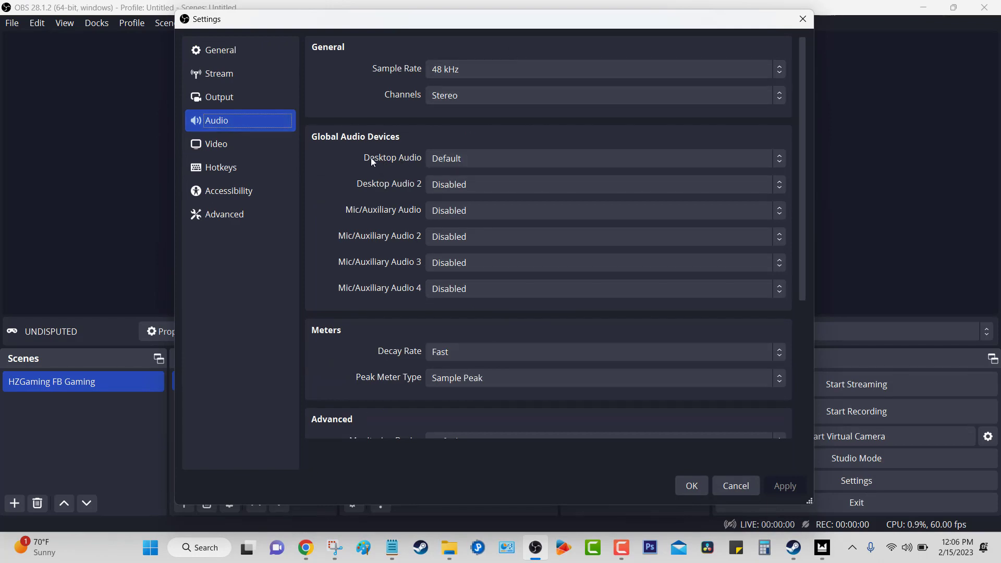
{"action": "left_click", "coordinate": [475, 156]}
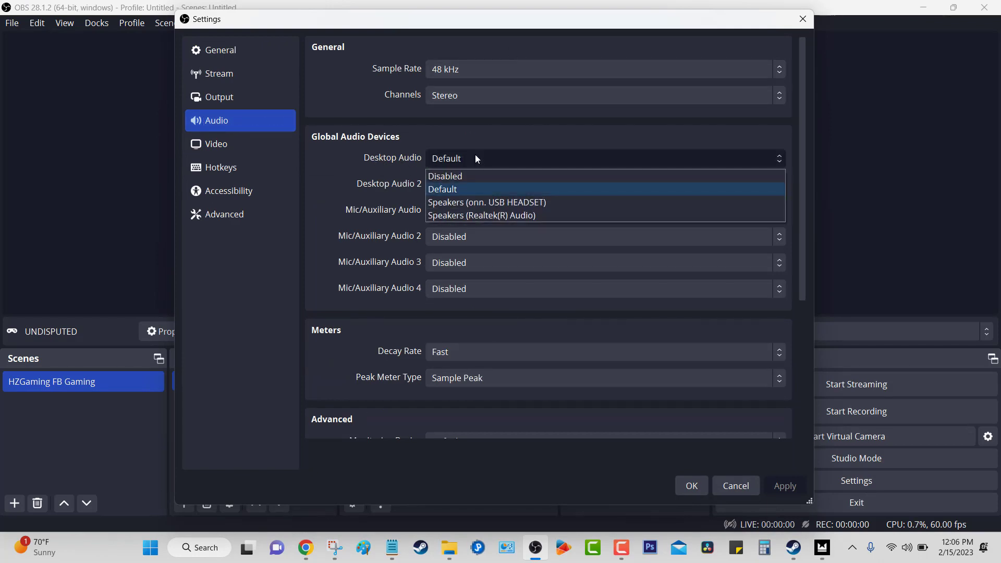
{"action": "left_click", "coordinate": [462, 188]}
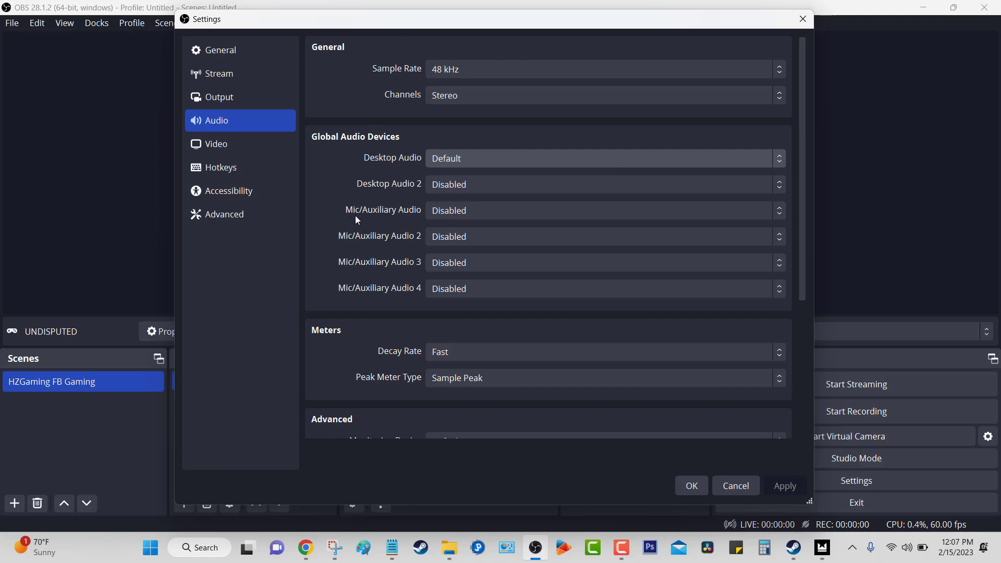
{"action": "left_click", "coordinate": [449, 211]}
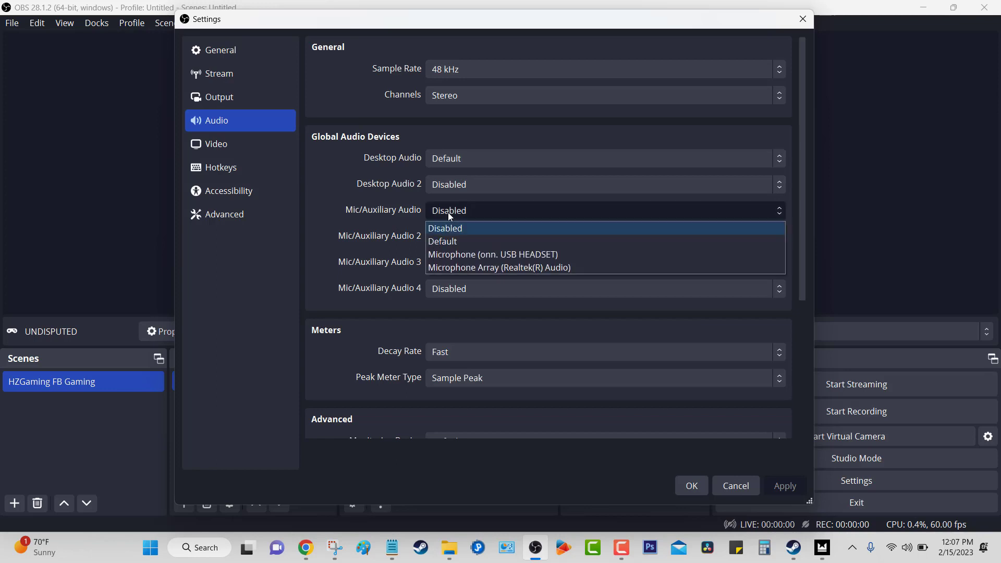
{"action": "left_click", "coordinate": [474, 255]}
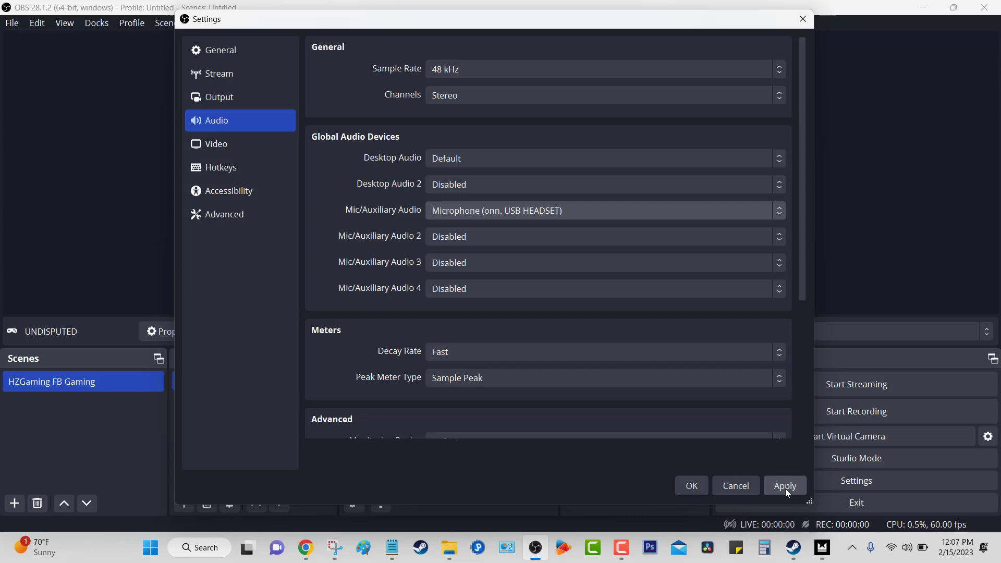
{"action": "left_click", "coordinate": [695, 487]}
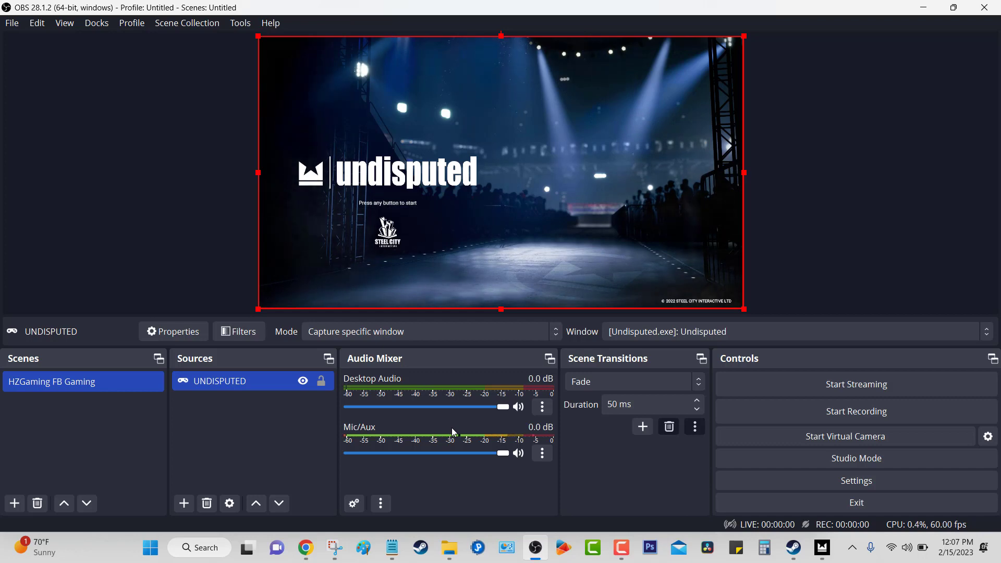
Hide the Mic/Aux track and set Mic/Auxiliary Audio to Disabled in Audio settings.
{"action": "left_click", "coordinate": [542, 453]}
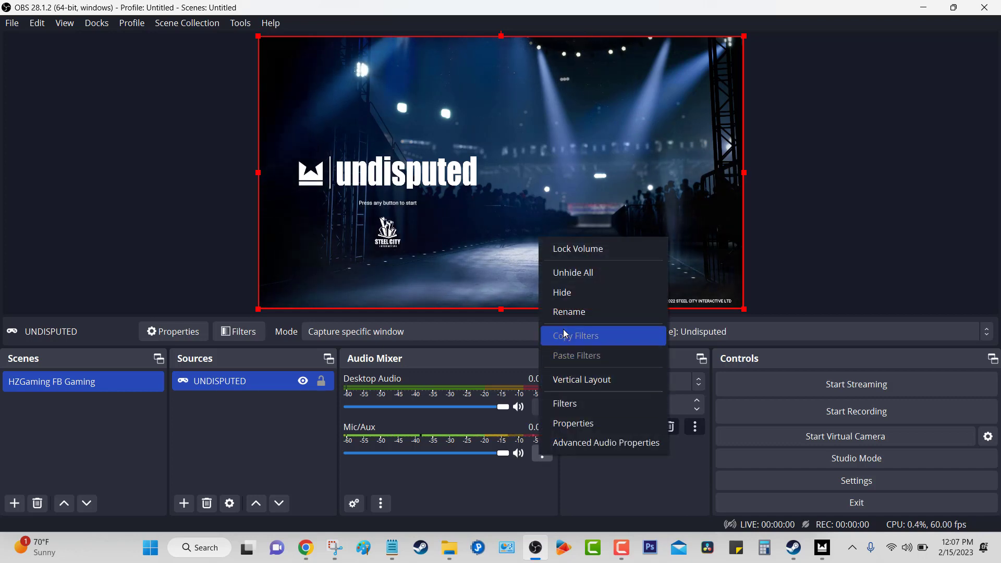
{"action": "left_click", "coordinate": [571, 296]}
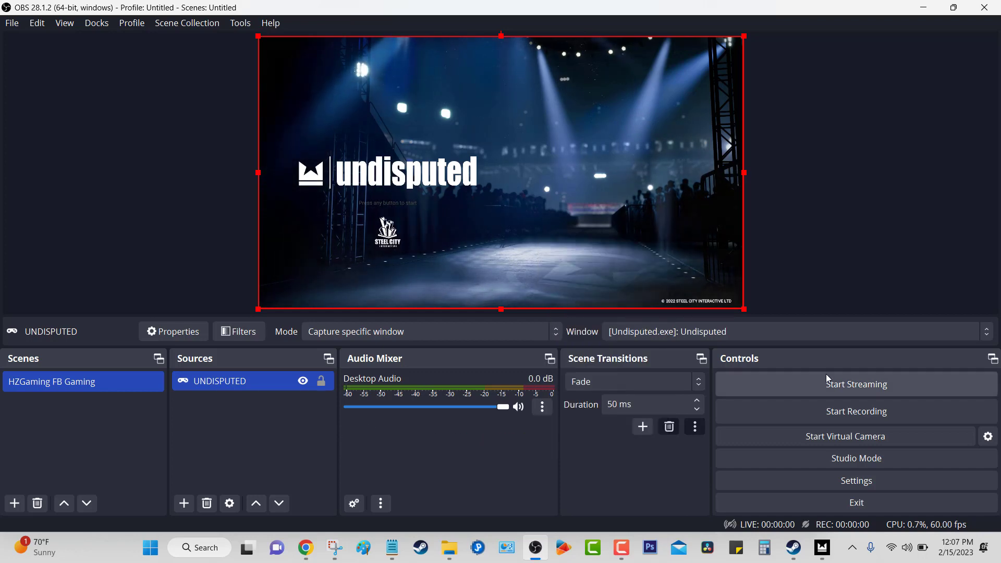
{"action": "left_click", "coordinate": [837, 480]}
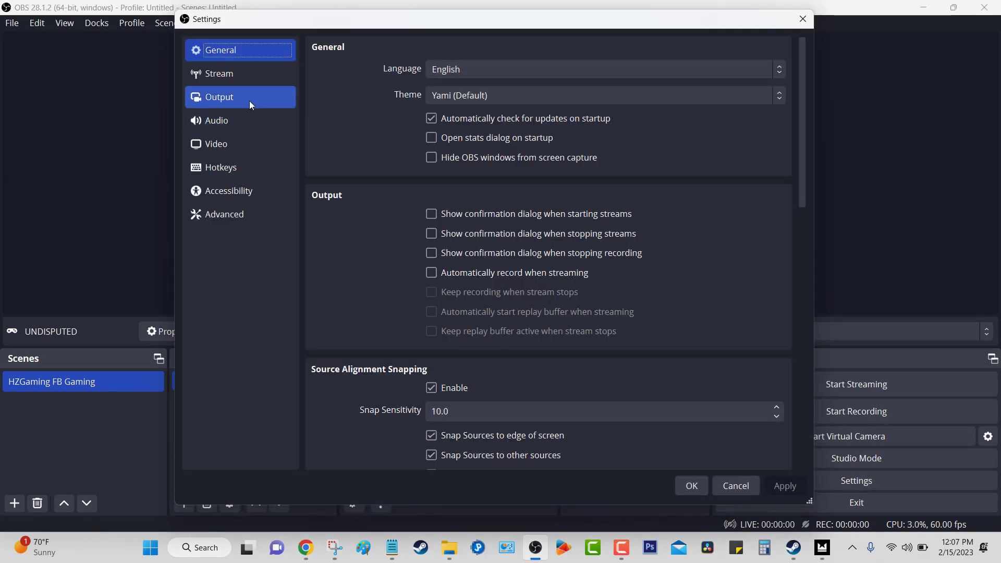
{"action": "left_click", "coordinate": [240, 118]}
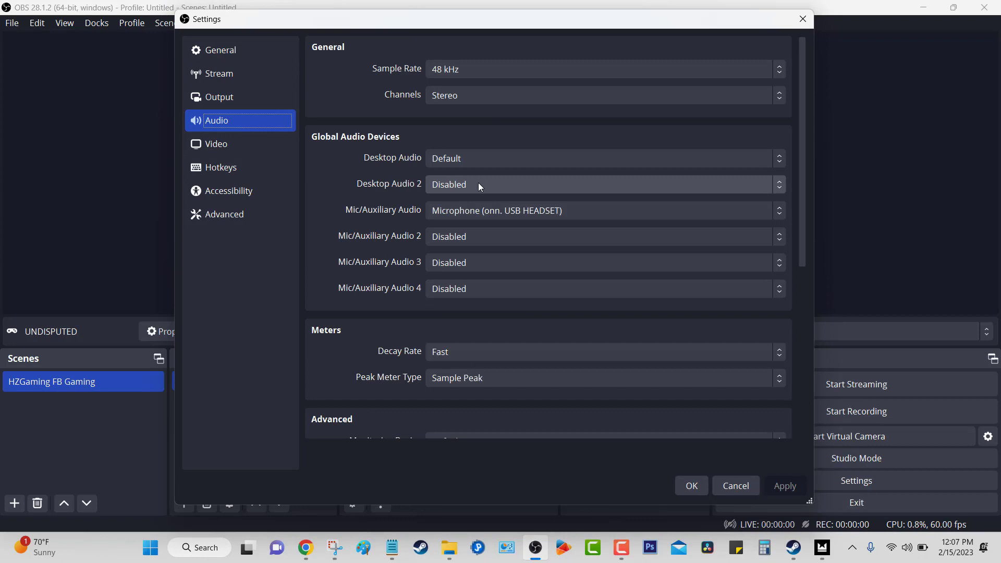
{"action": "left_click", "coordinate": [471, 213]}
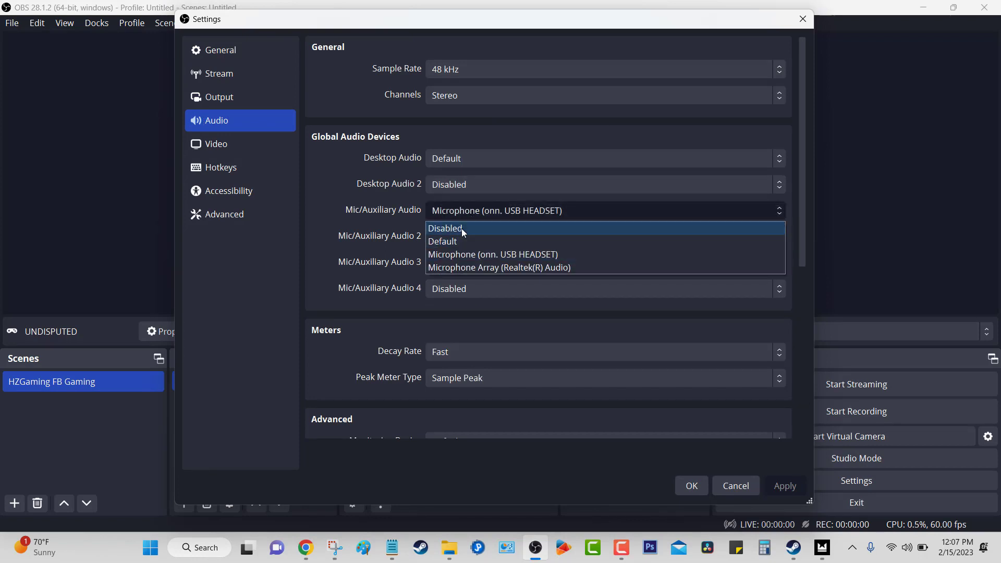
{"action": "left_click", "coordinate": [461, 228]}
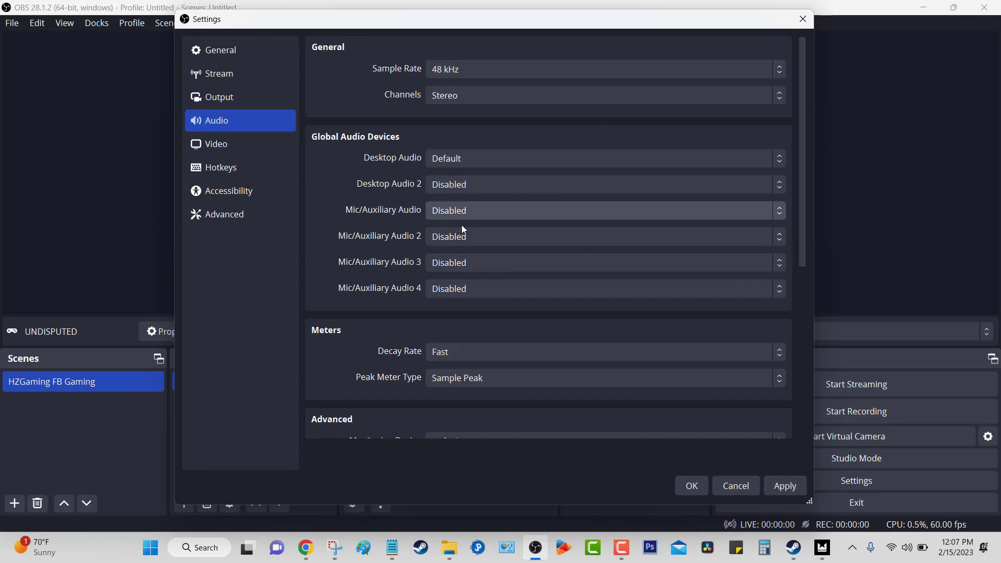
{"action": "left_click", "coordinate": [786, 486]}
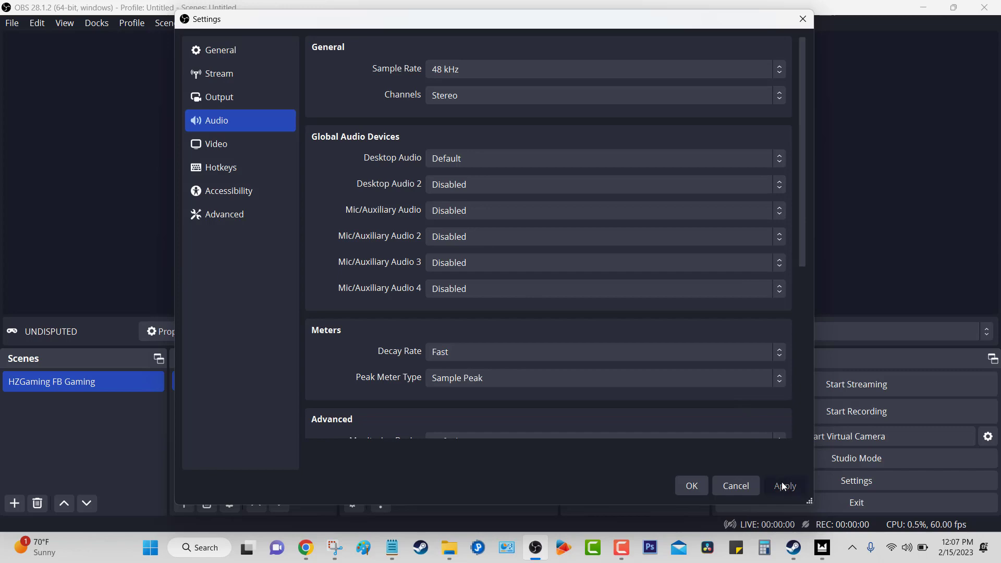
{"action": "left_click", "coordinate": [693, 486]}
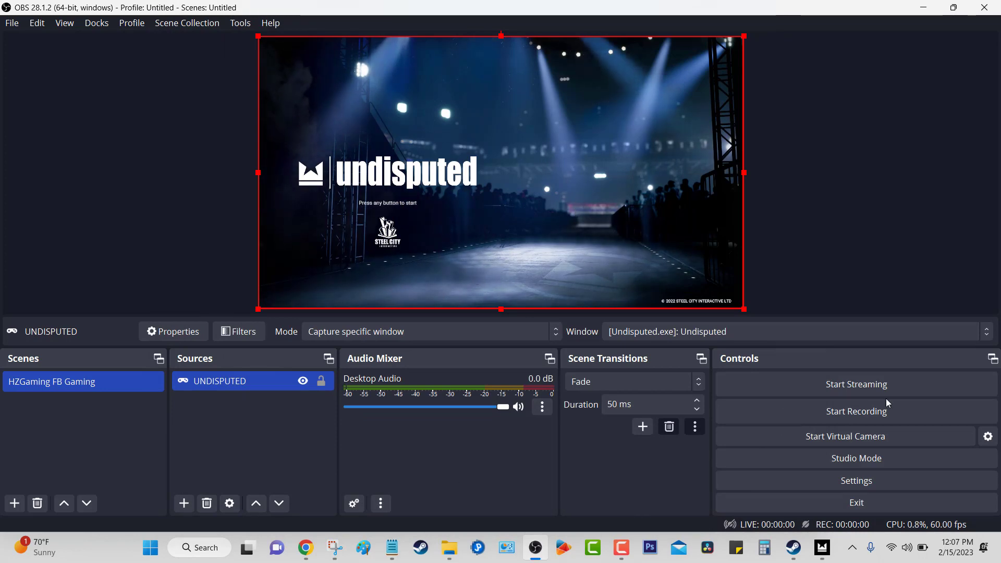
Open the Video settings and keep 1920x1080 resolution at 60 FPS.
{"action": "left_click", "coordinate": [868, 486]}
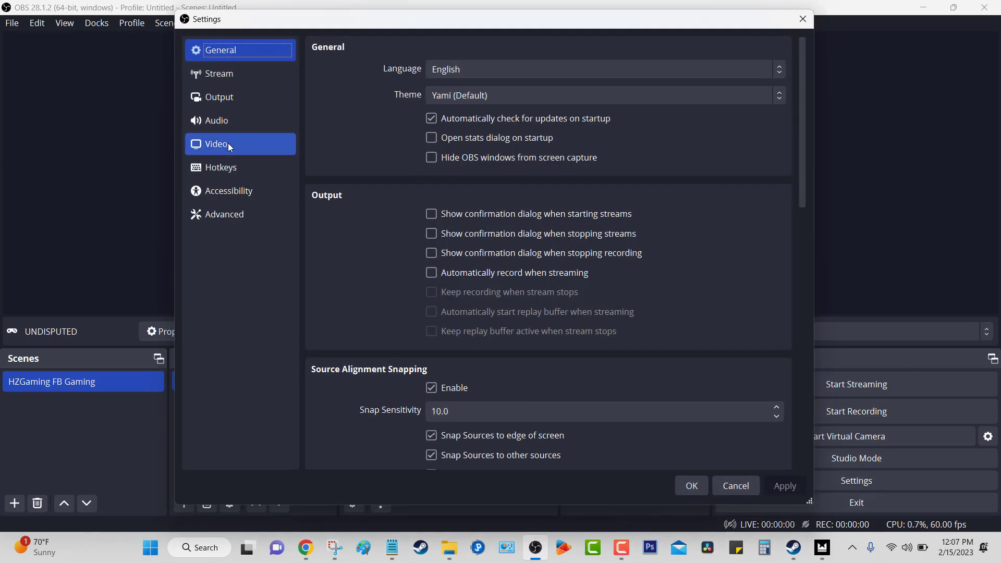
{"action": "left_click", "coordinate": [228, 146]}
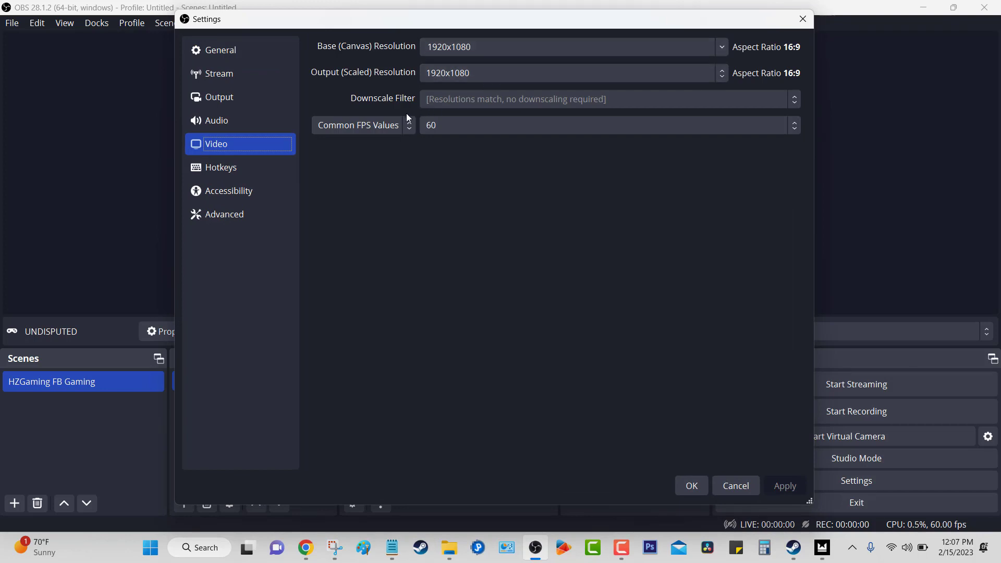
{"action": "left_click", "coordinate": [461, 126]}
{"action": "left_click", "coordinate": [461, 126]}
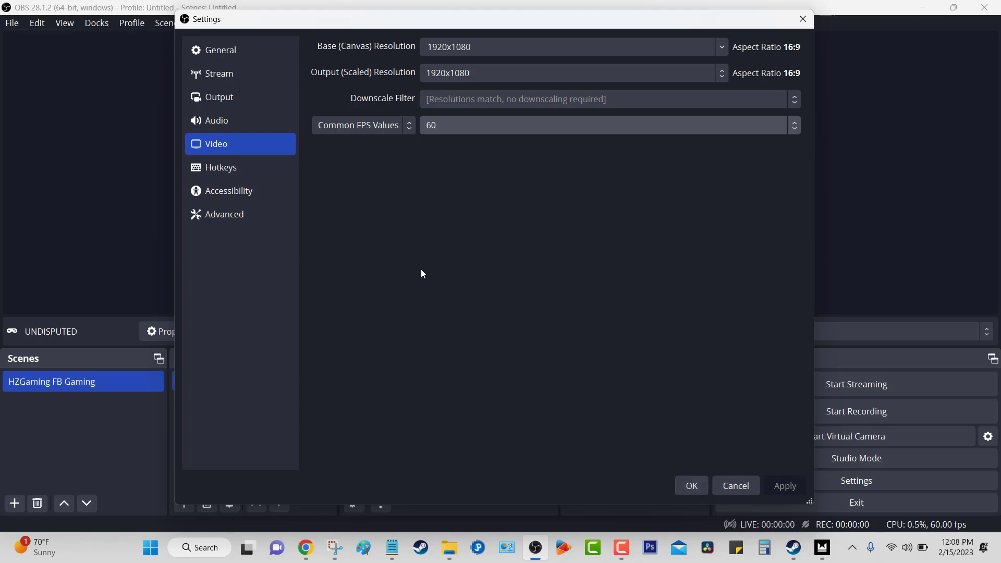
Open the Output page's Recording tab and keep the recording type Standard.
{"action": "left_click", "coordinate": [222, 104]}
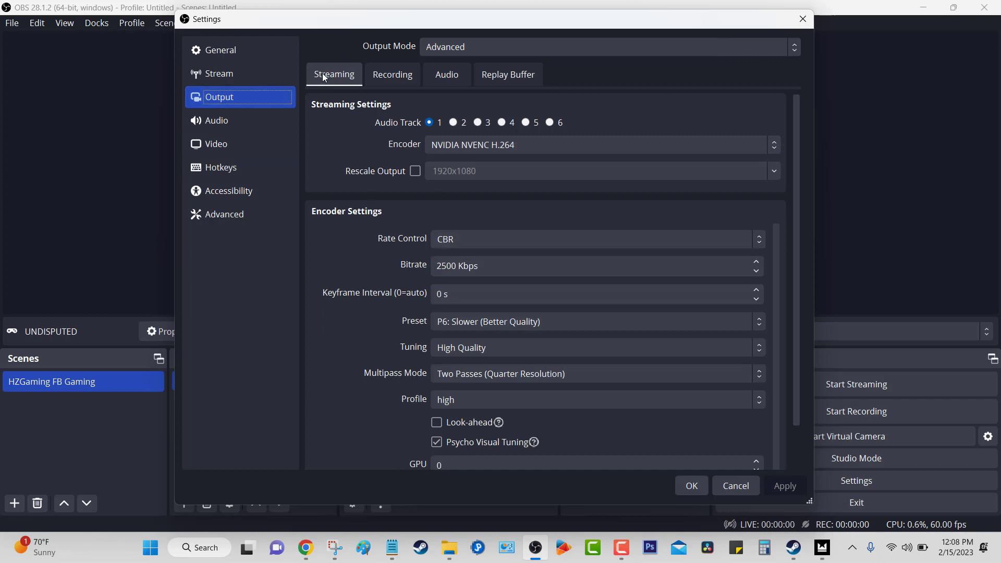
{"action": "left_click", "coordinate": [404, 80]}
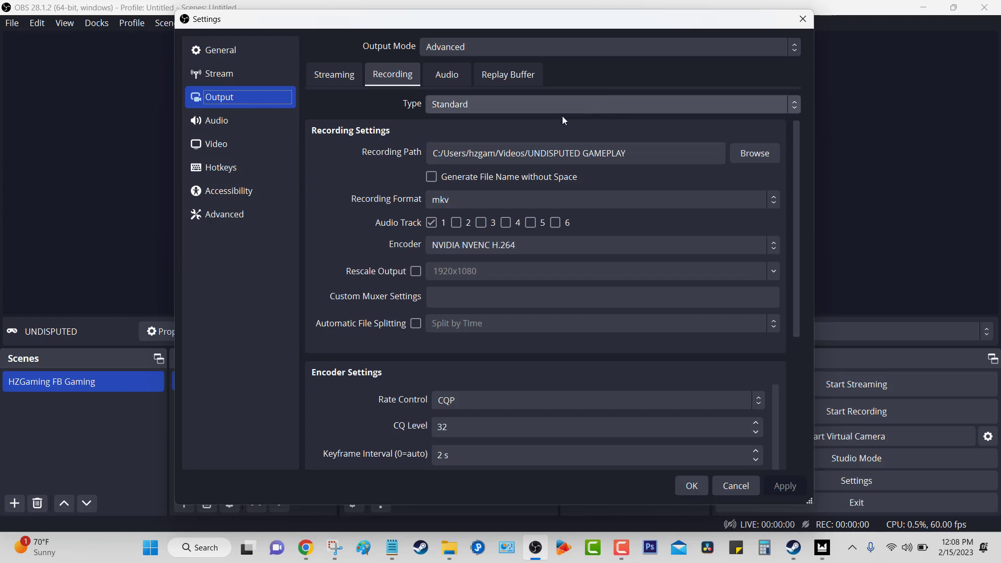
{"action": "left_click", "coordinate": [502, 107]}
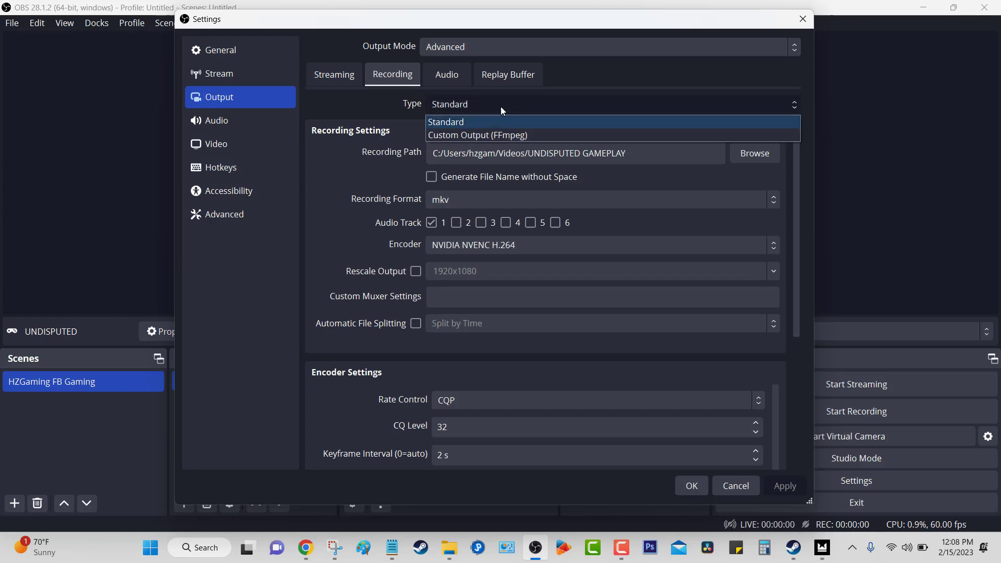
{"action": "left_click", "coordinate": [500, 106]}
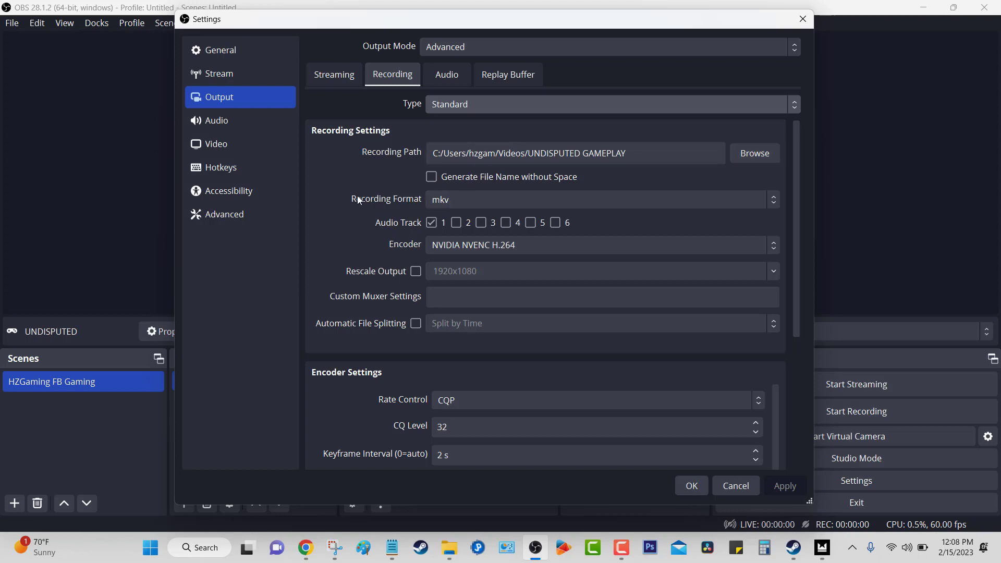
Switch the recording format to mp4, then back to mkv.
{"action": "left_click", "coordinate": [469, 202]}
{"action": "left_click", "coordinate": [456, 229]}
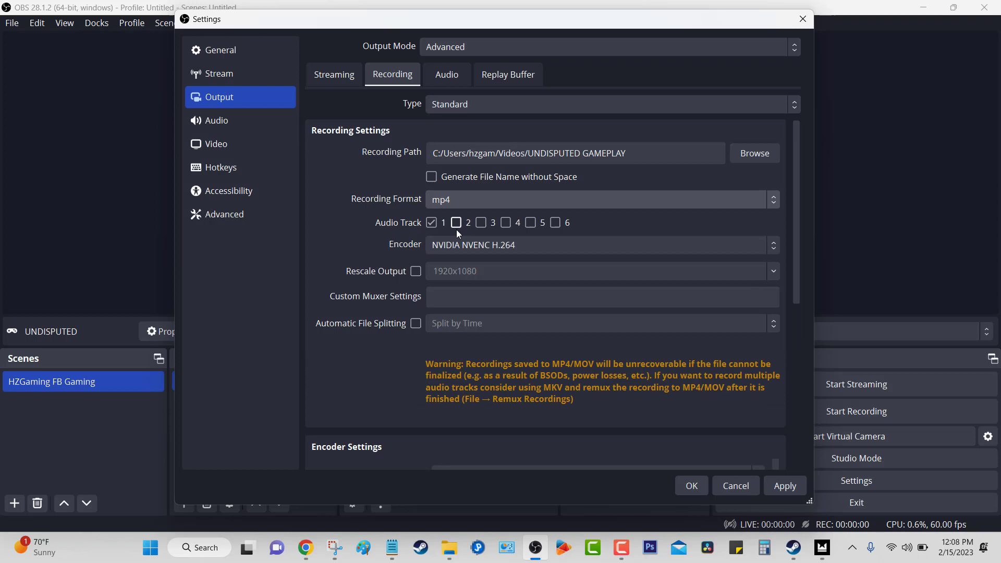
{"action": "left_click", "coordinate": [468, 201]}
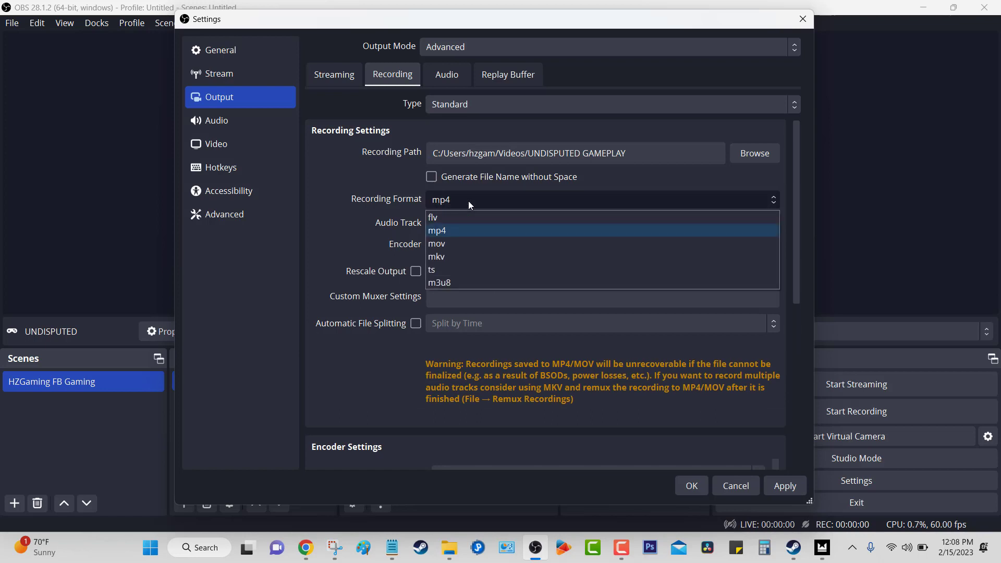
{"action": "left_click", "coordinate": [458, 255]}
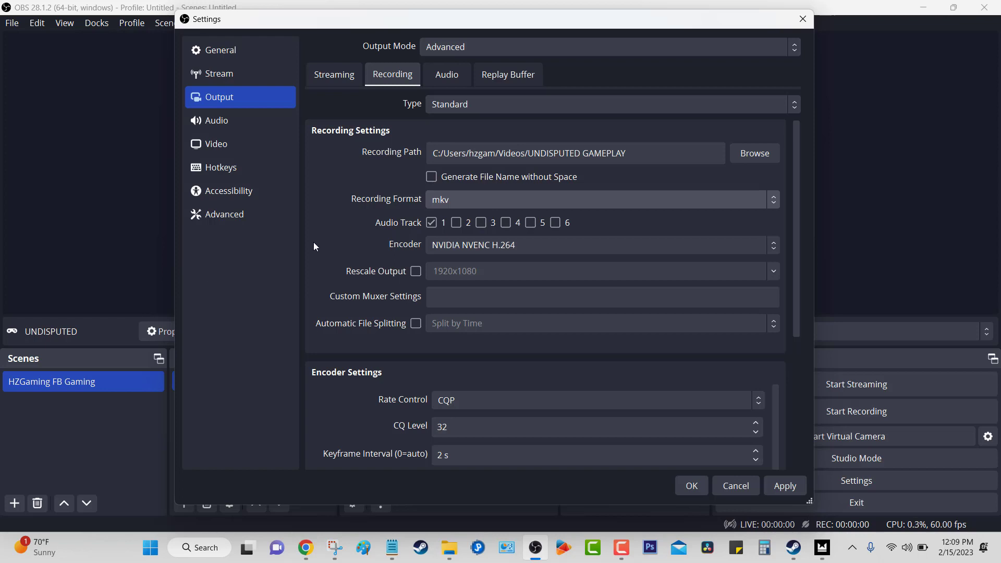
{"action": "left_click", "coordinate": [464, 247]}
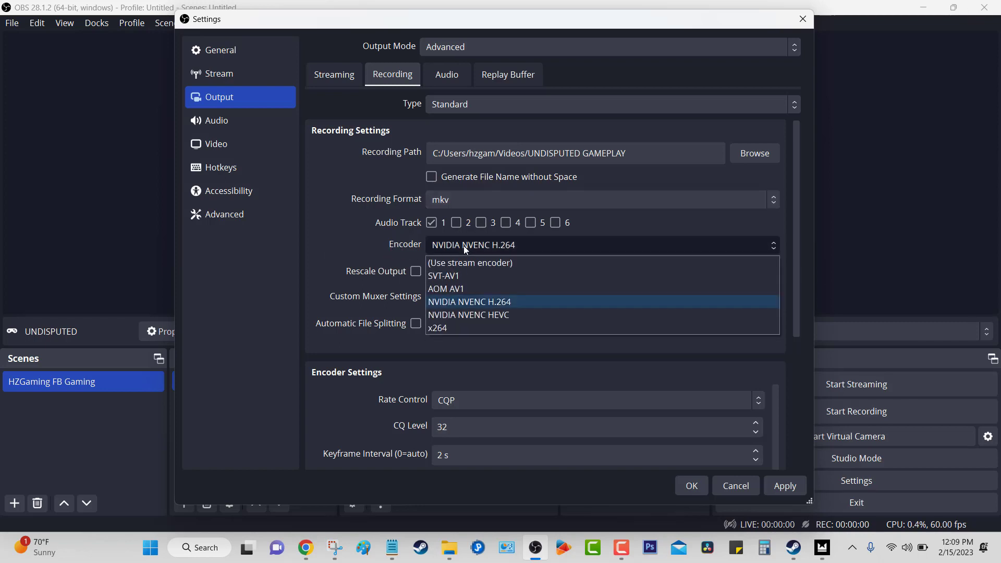
{"action": "left_click", "coordinate": [455, 328]}
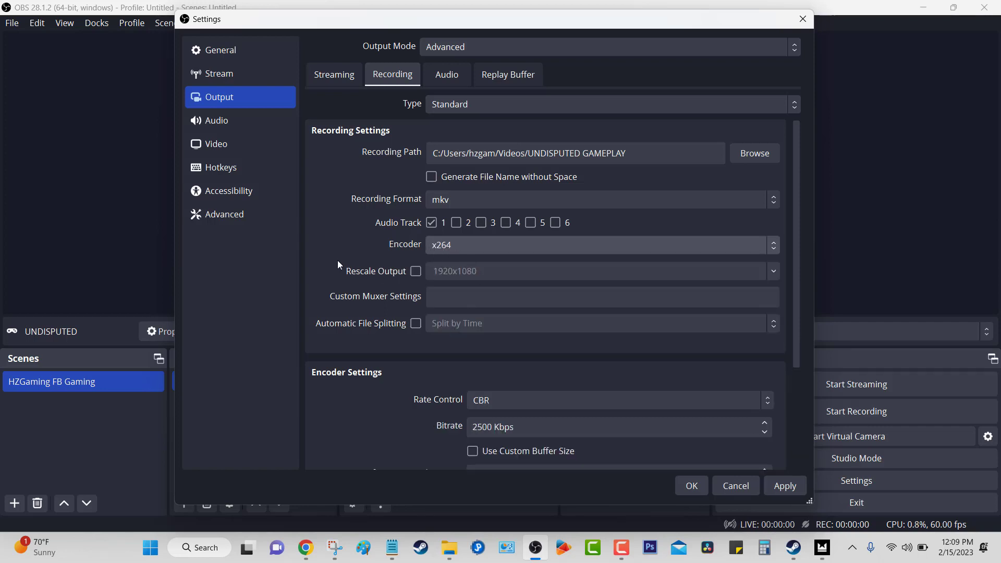
{"action": "left_click", "coordinate": [458, 248]}
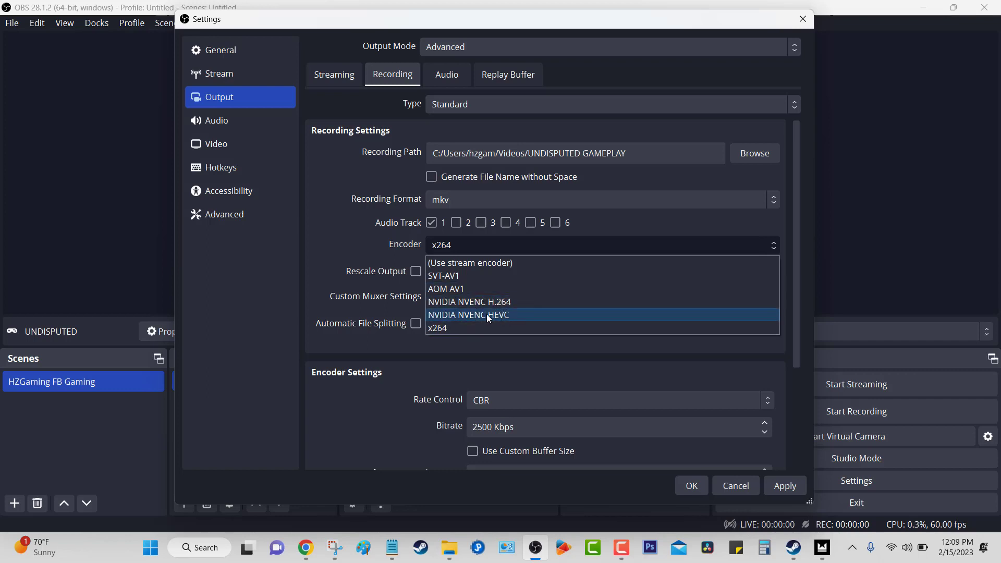
{"action": "left_click", "coordinate": [446, 327]}
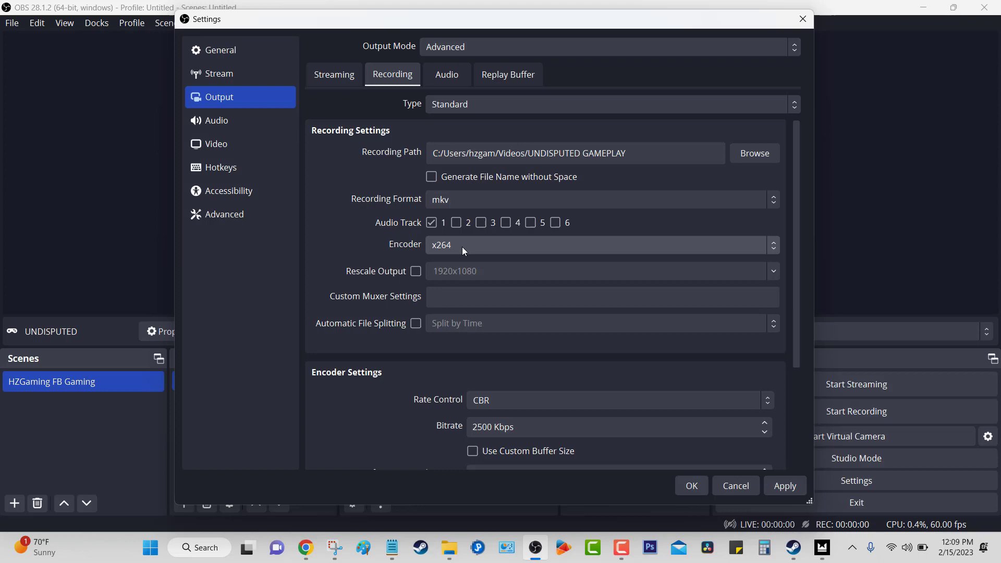
{"action": "left_click", "coordinate": [462, 246]}
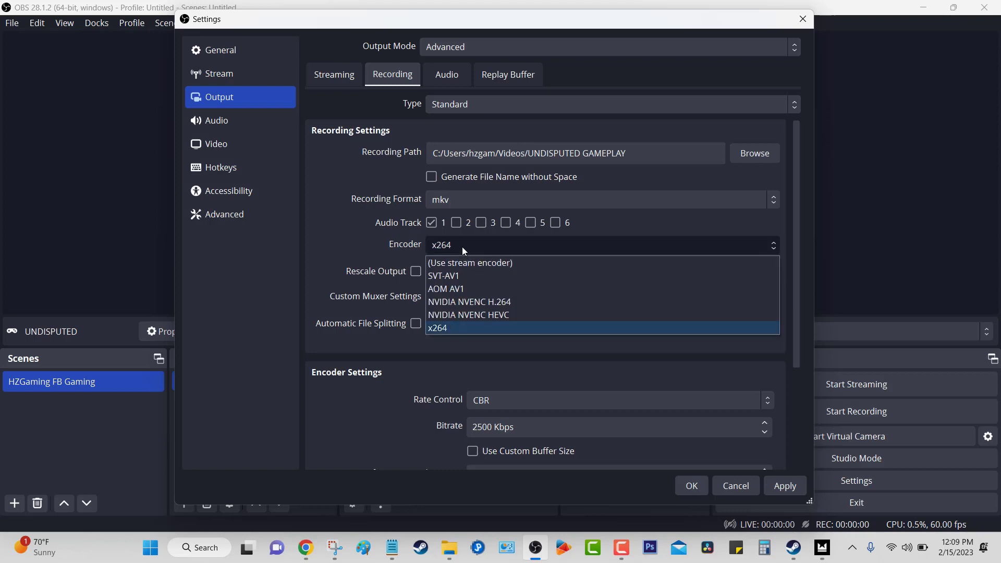
{"action": "left_click", "coordinate": [484, 302]}
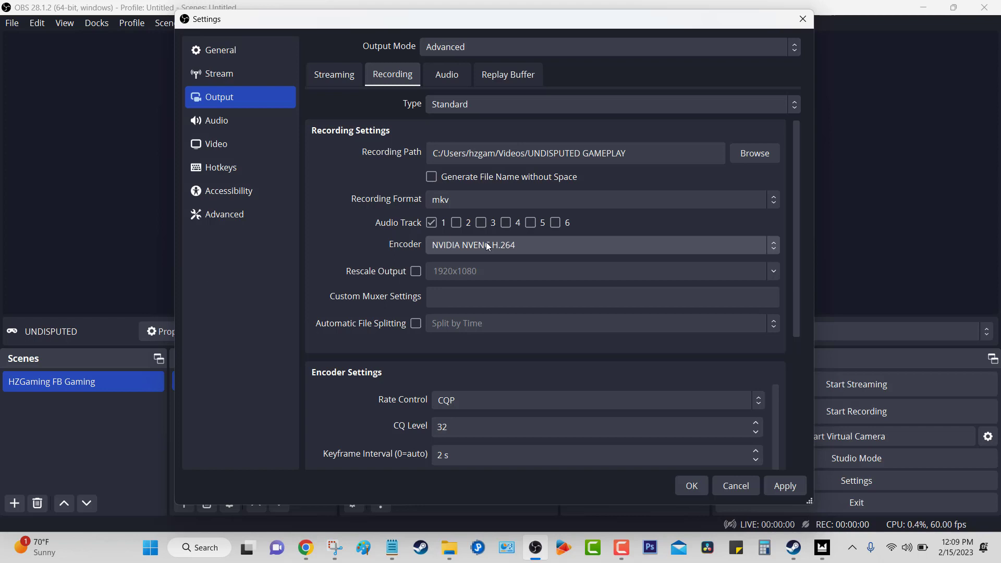
Try VBR rate control, then set the rate control back to CQP.
{"action": "scroll", "coordinate": [505, 355], "scroll_direction": "down", "scroll_amount": 2}
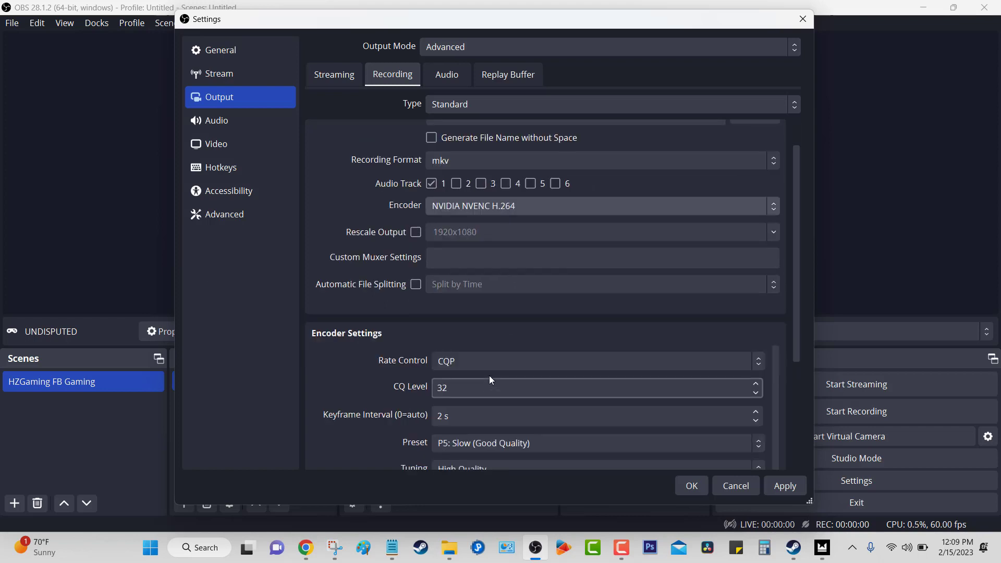
{"action": "left_click", "coordinate": [486, 315]}
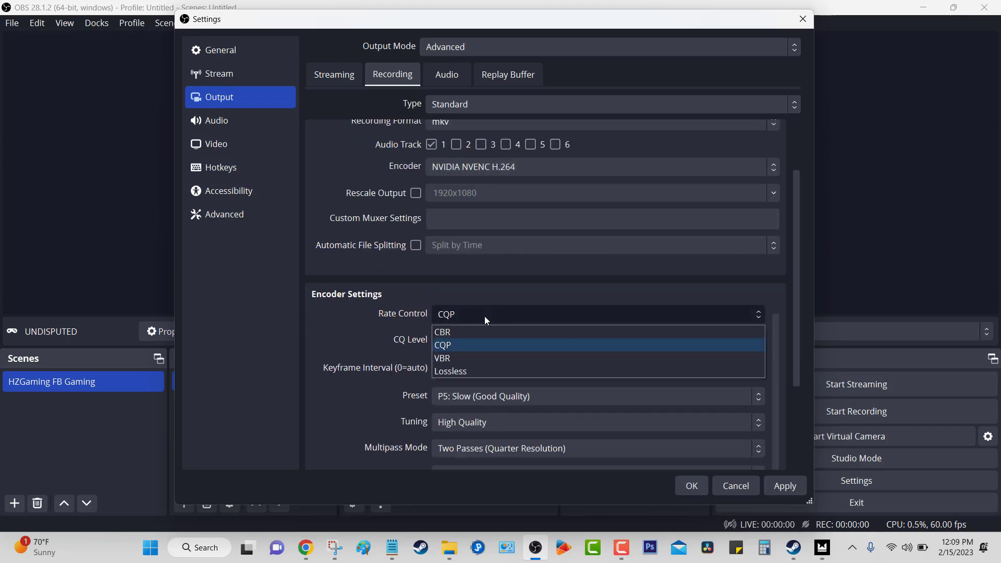
{"action": "left_click", "coordinate": [471, 362]}
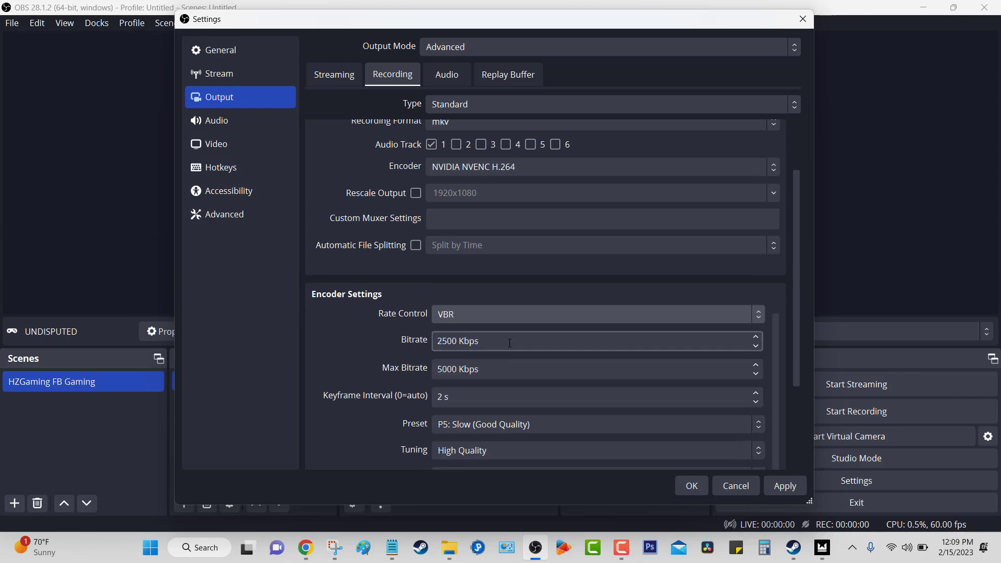
{"action": "left_click", "coordinate": [494, 313]}
{"action": "left_click", "coordinate": [460, 347]}
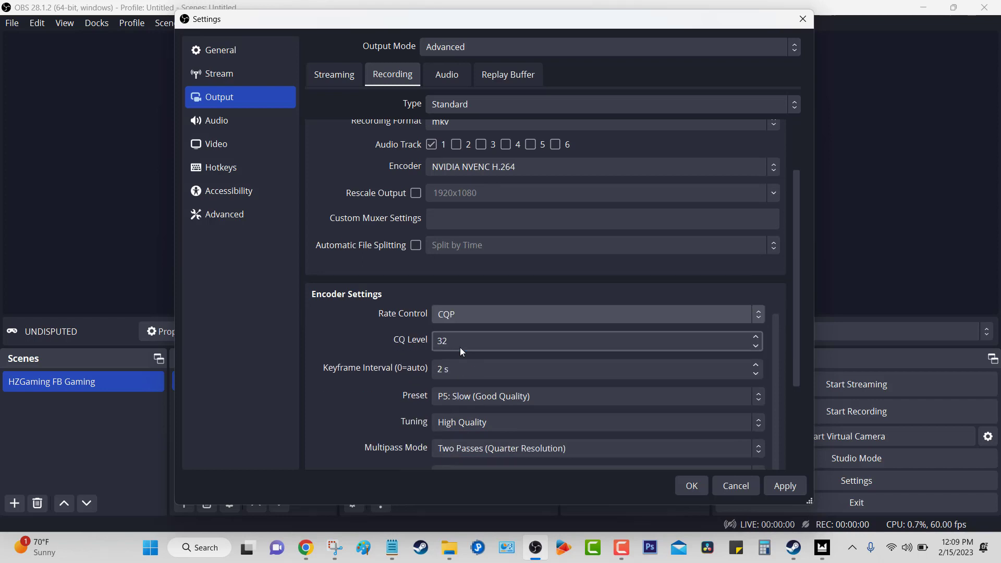
Set the CQ Level to 30.
{"action": "double_click", "coordinate": [499, 340]}
{"action": "type", "text": "20"}
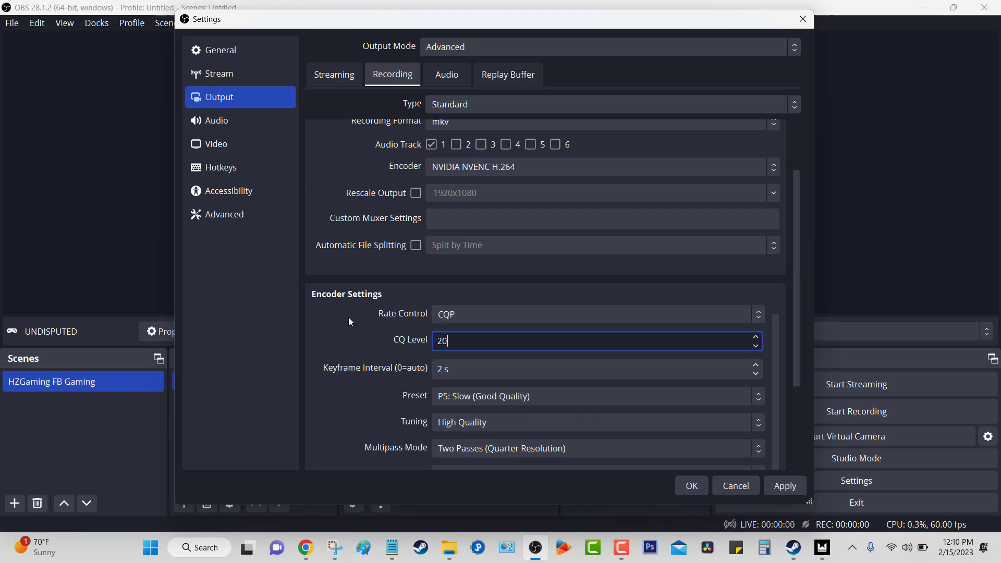
{"action": "left_click", "coordinate": [336, 319]}
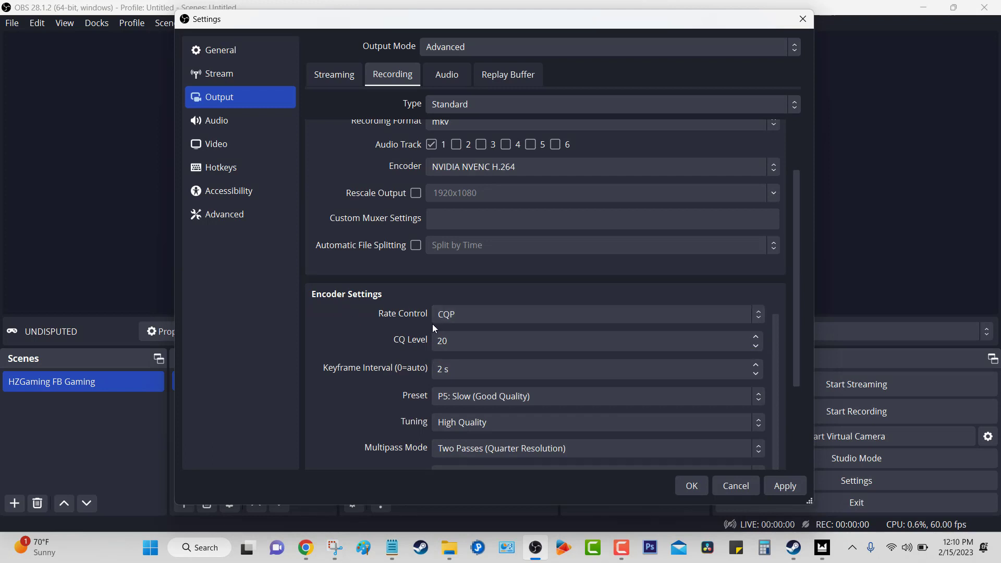
{"action": "double_click", "coordinate": [484, 342]}
{"action": "type", "text": "3"}
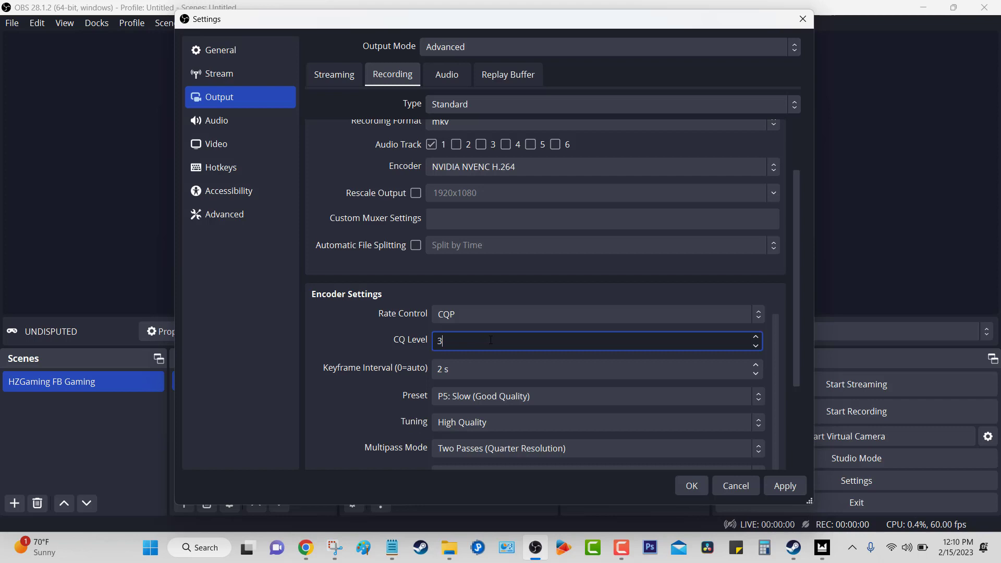
{"action": "left_click", "coordinate": [310, 377]}
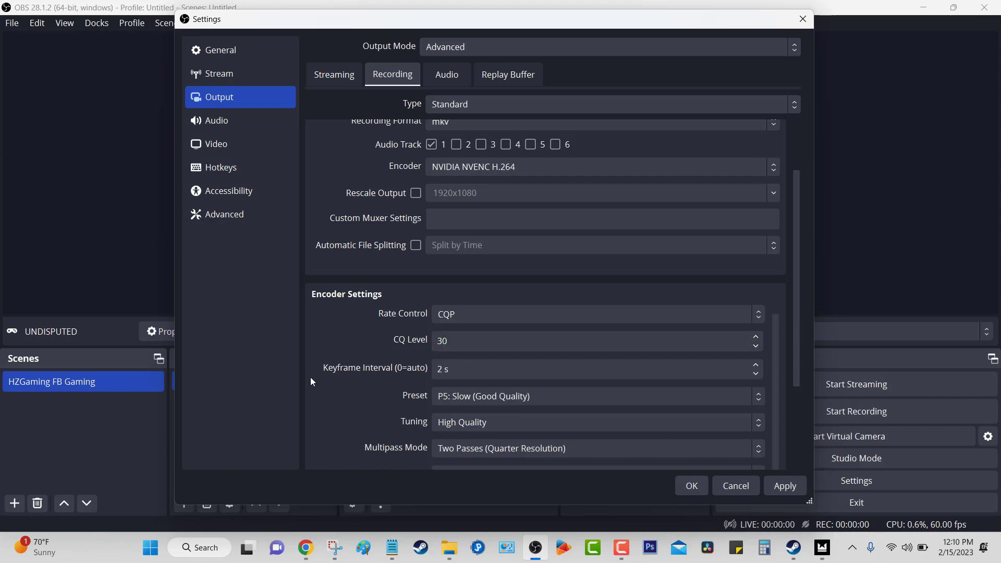
Keep the 2 s keyframe interval and P5: Slow (Good Quality) preset, and apply.
{"action": "left_click", "coordinate": [447, 369]}
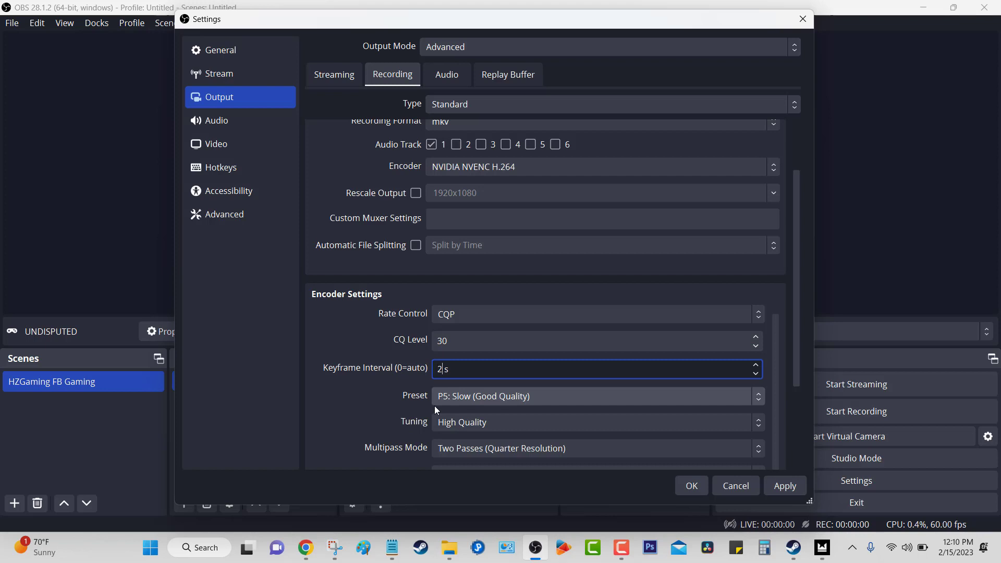
{"action": "left_click", "coordinate": [324, 326]}
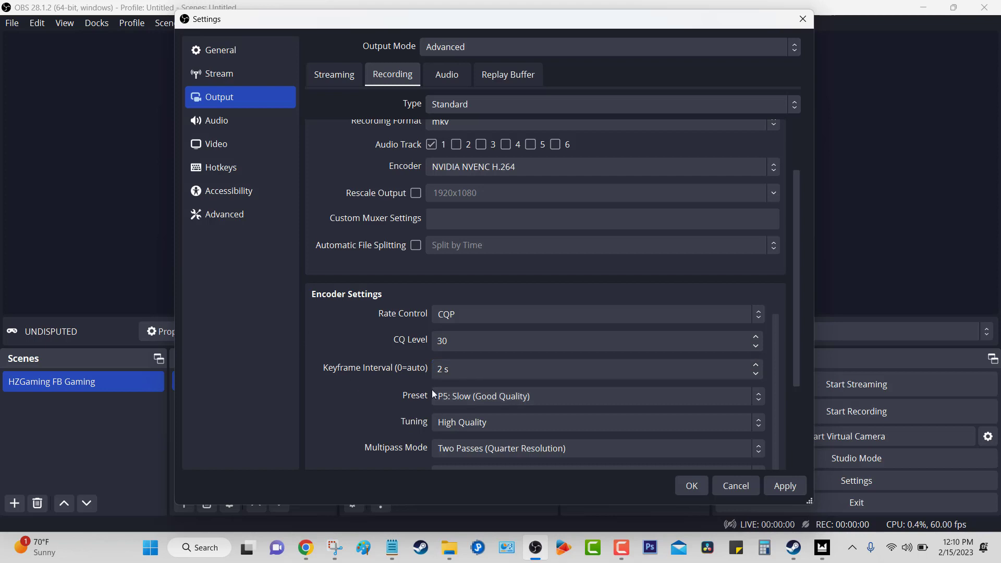
{"action": "left_click", "coordinate": [472, 406]}
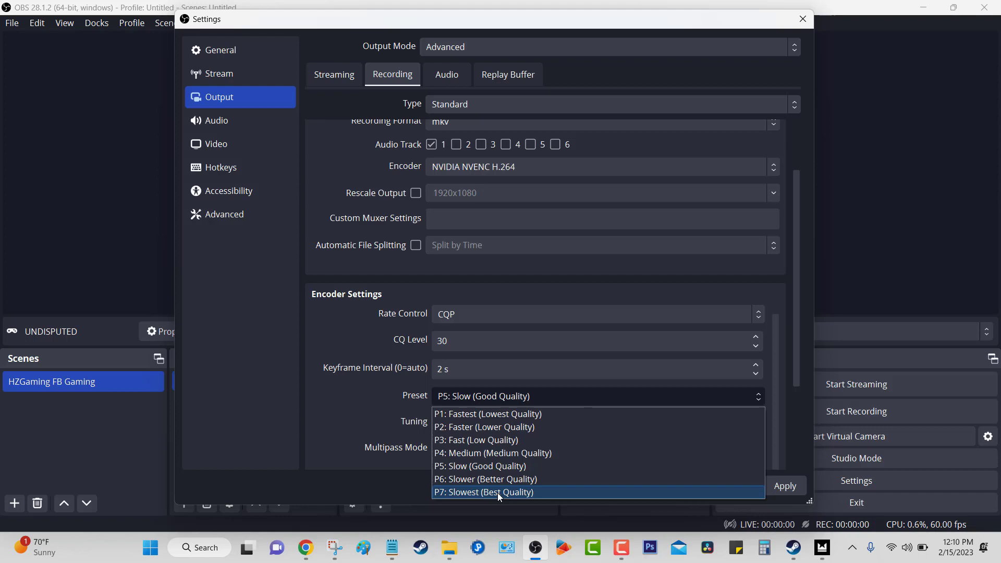
{"action": "left_click", "coordinate": [515, 465]}
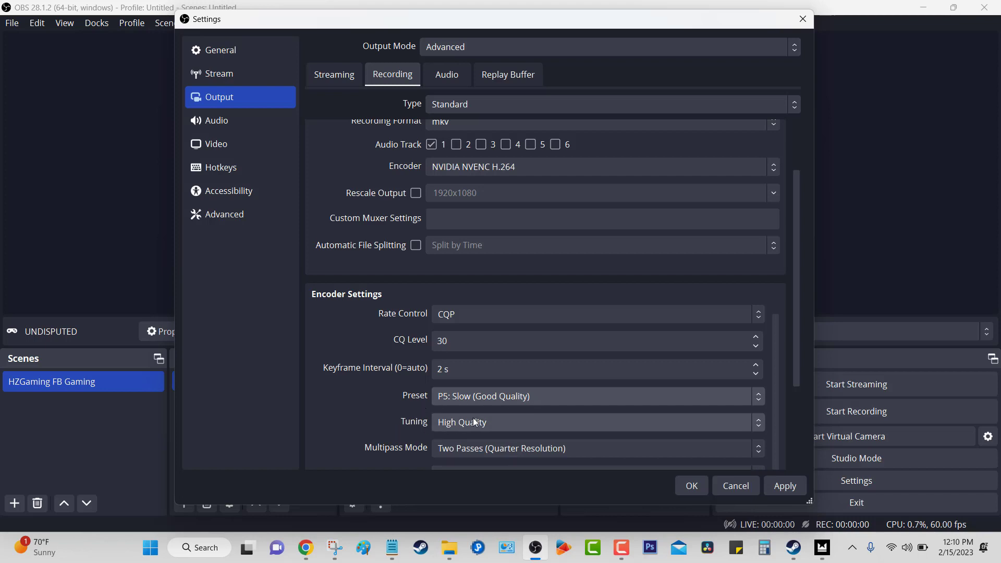
{"action": "scroll", "coordinate": [476, 429], "scroll_direction": "down", "scroll_amount": 3}
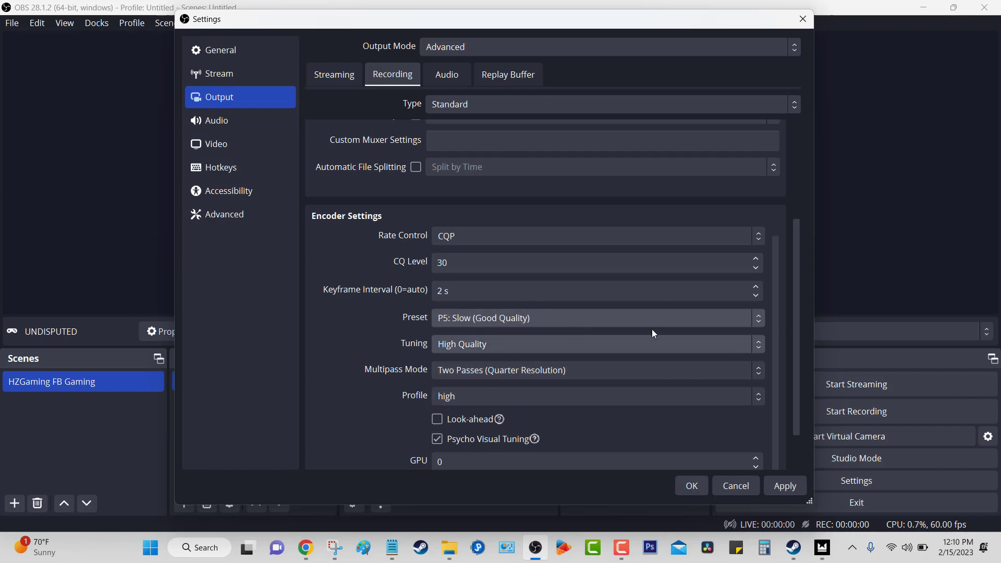
{"action": "left_click", "coordinate": [788, 488]}
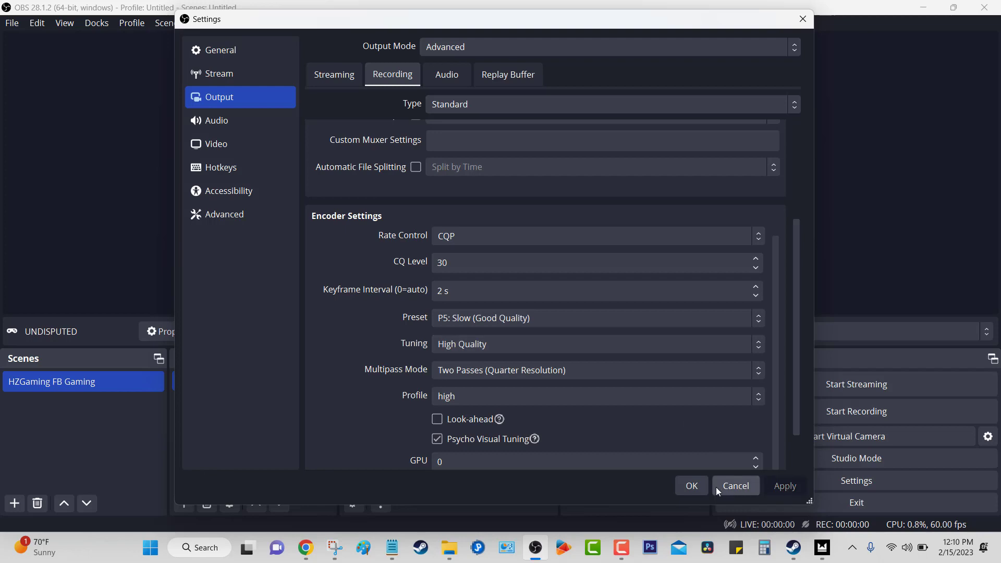
Keep the new settings, start recording the Undisputed game capture, and minimize OBS.
{"action": "left_click", "coordinate": [692, 487]}
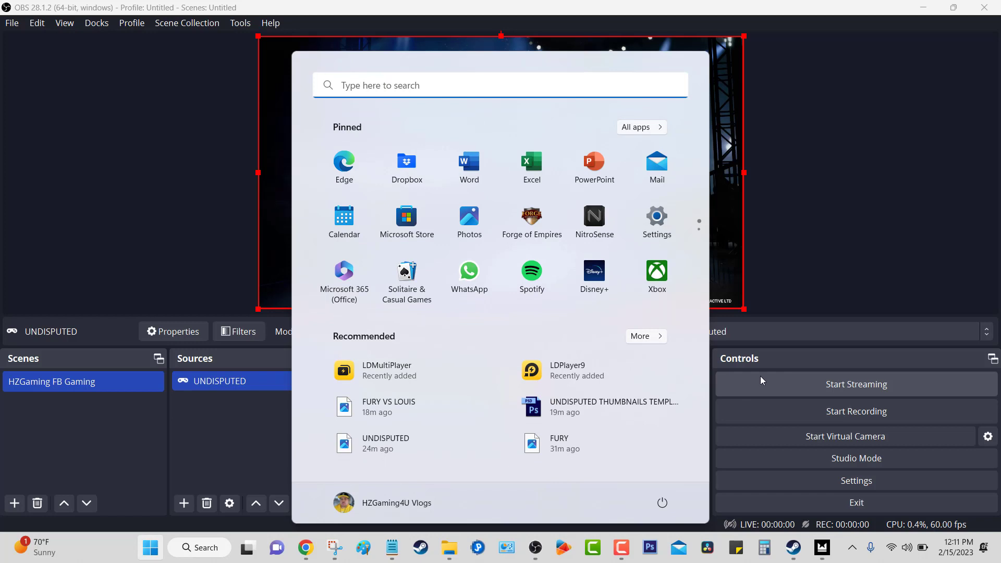
{"action": "left_click", "coordinate": [859, 225]}
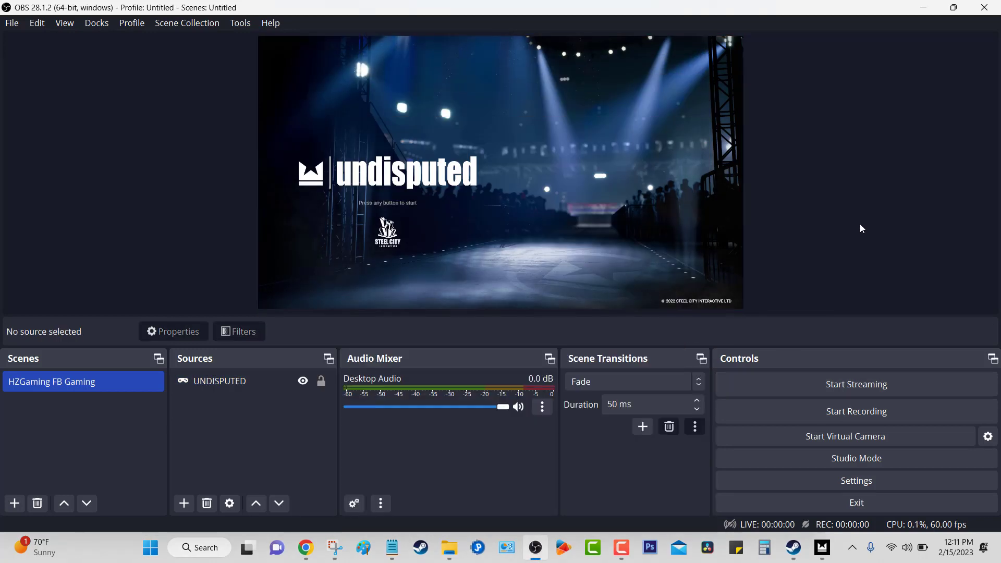
{"action": "left_click", "coordinate": [846, 410]}
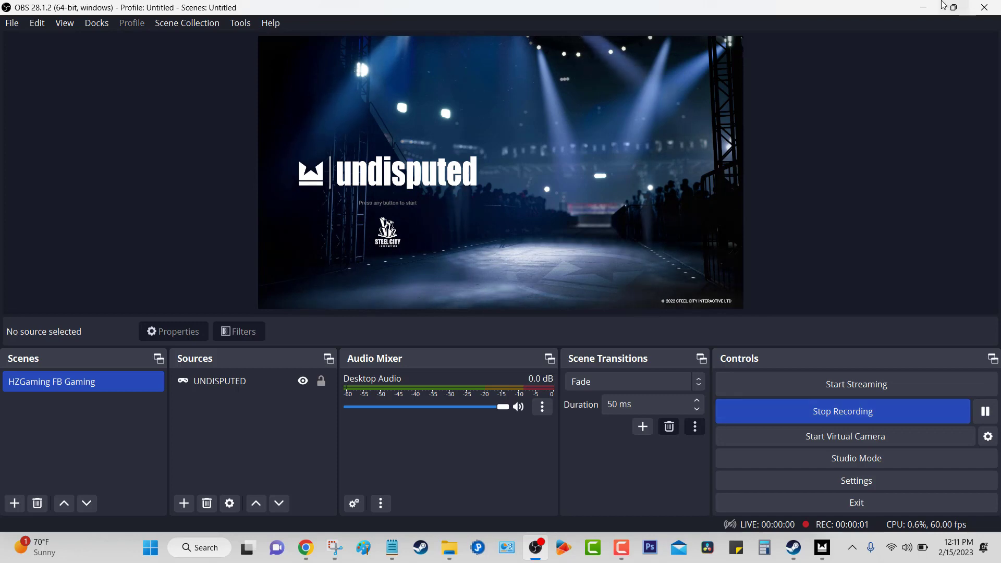
{"action": "left_click", "coordinate": [923, 8]}
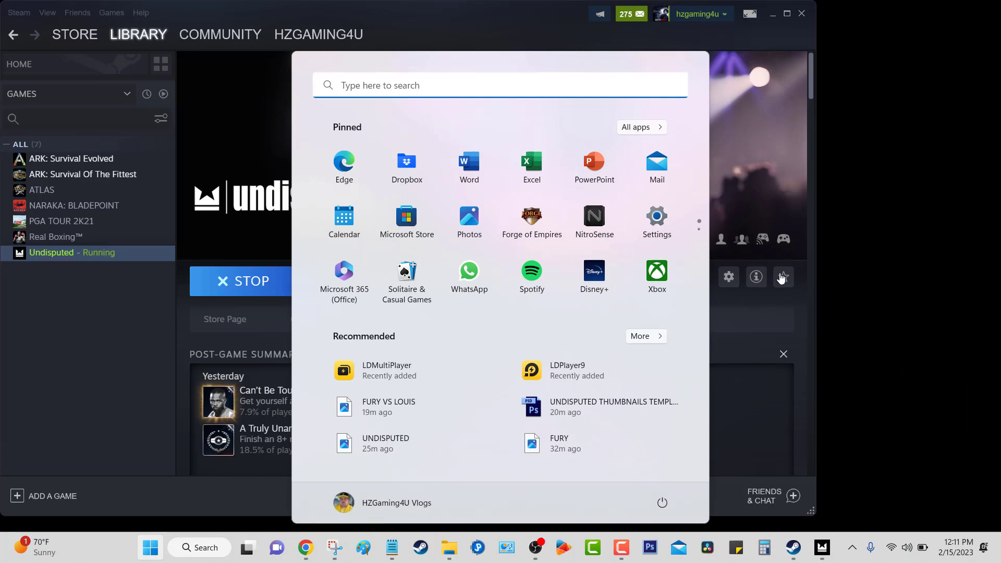
Quit Undisputed from Steam, then stop the OBS recording and minimize OBS again.
{"action": "left_click", "coordinate": [246, 282]}
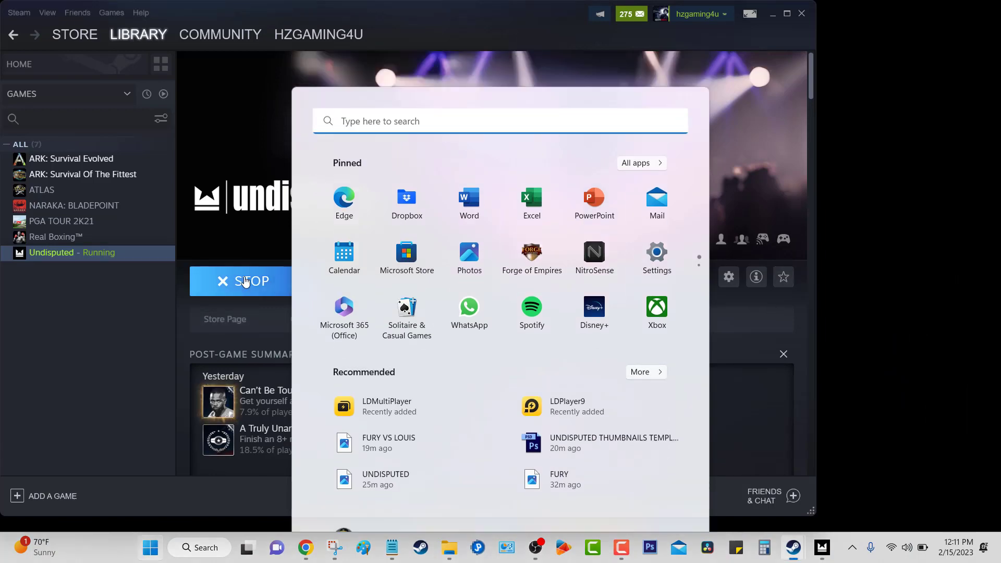
{"action": "left_click", "coordinate": [329, 306]}
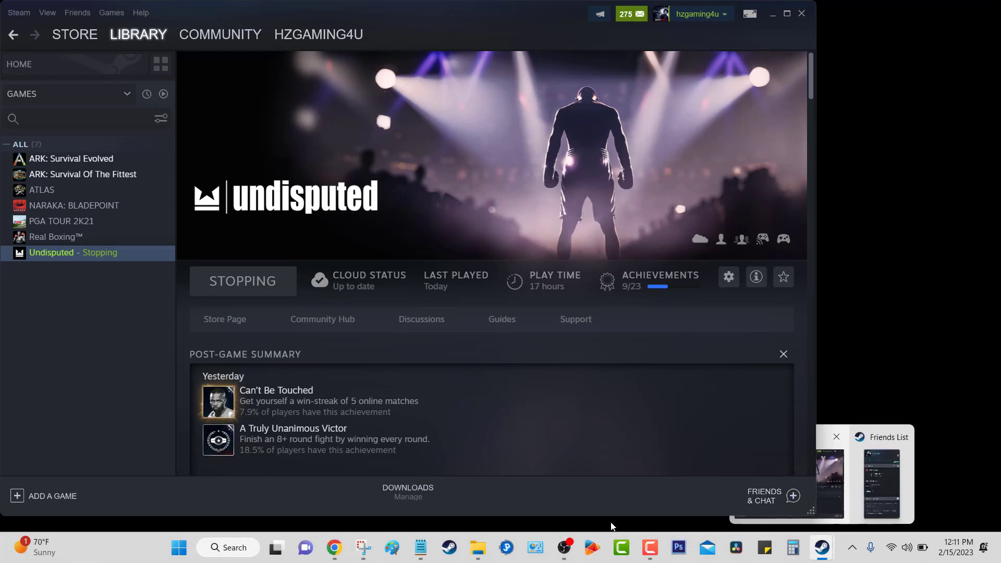
{"action": "left_click", "coordinate": [565, 547]}
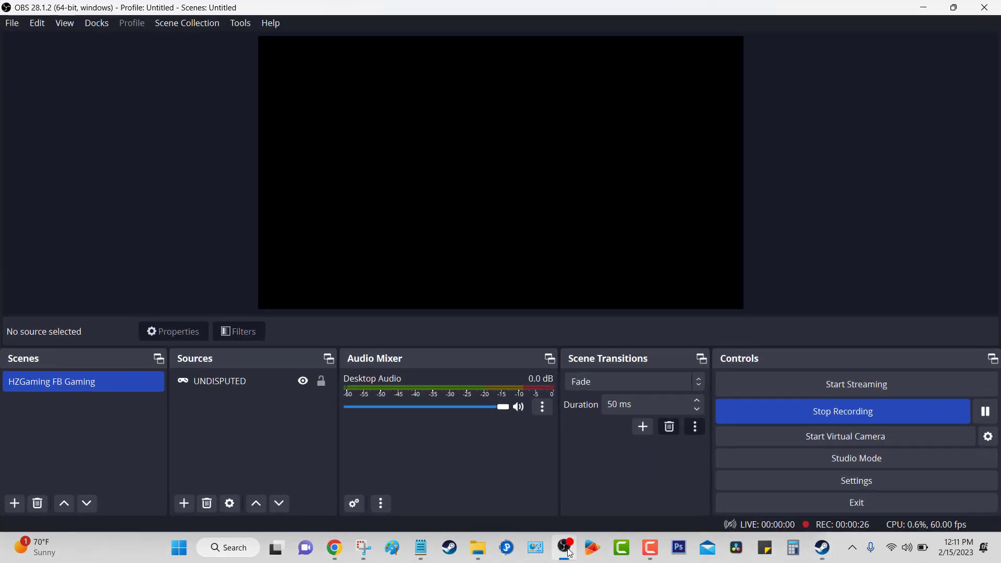
{"action": "left_click", "coordinate": [856, 410]}
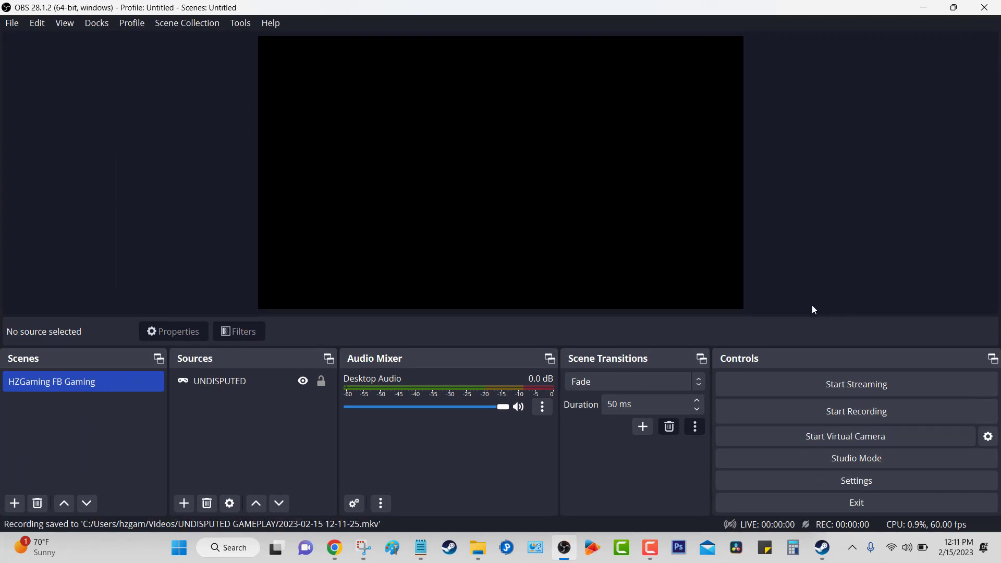
{"action": "left_click", "coordinate": [924, 7]}
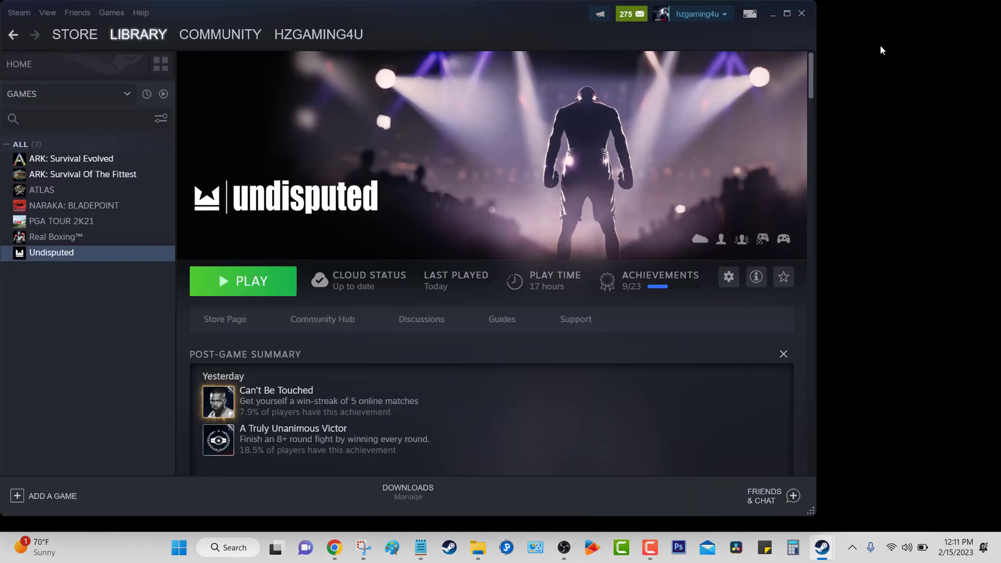
{"action": "left_click", "coordinate": [476, 551]}
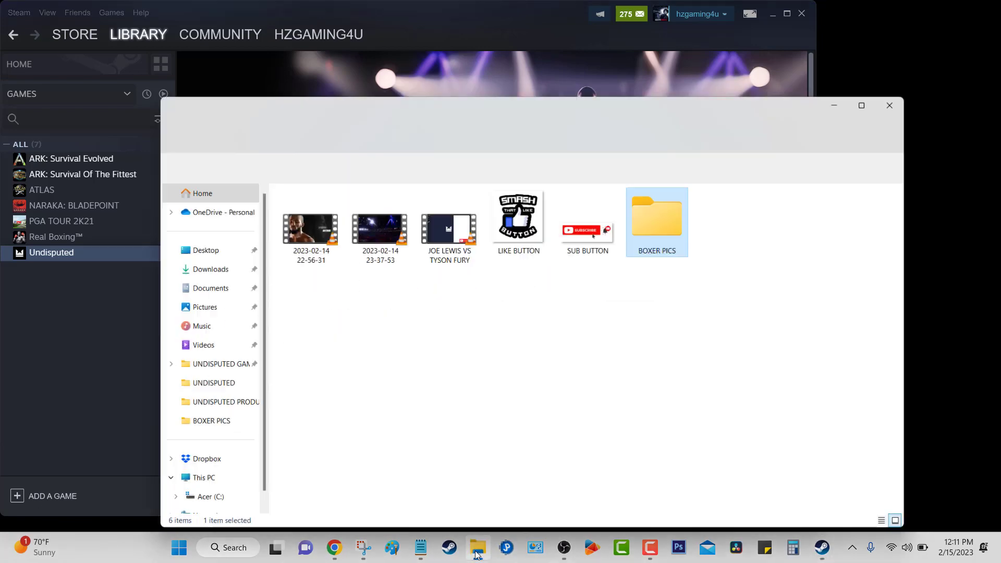
{"action": "left_click", "coordinate": [189, 335]}
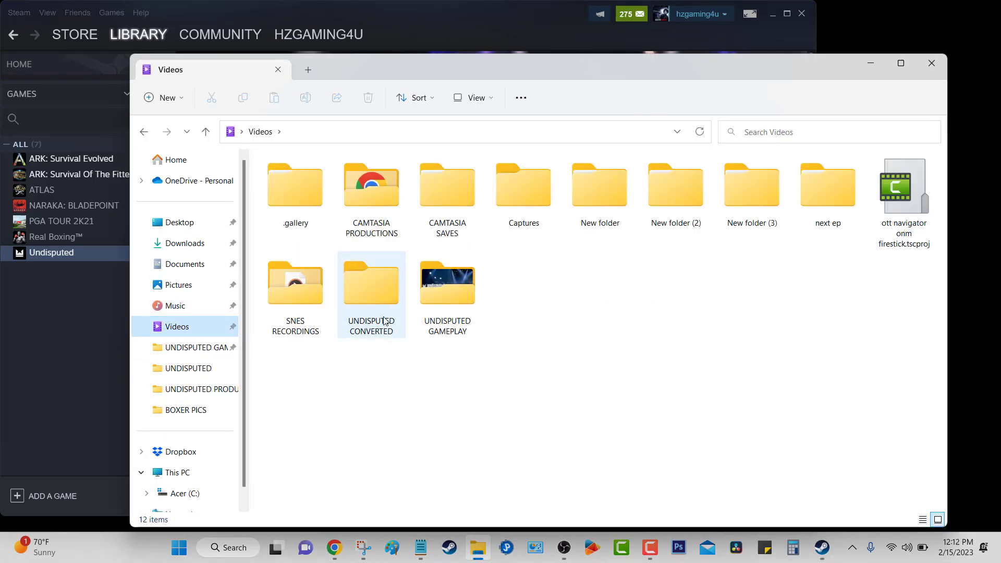
{"action": "double_click", "coordinate": [441, 293]}
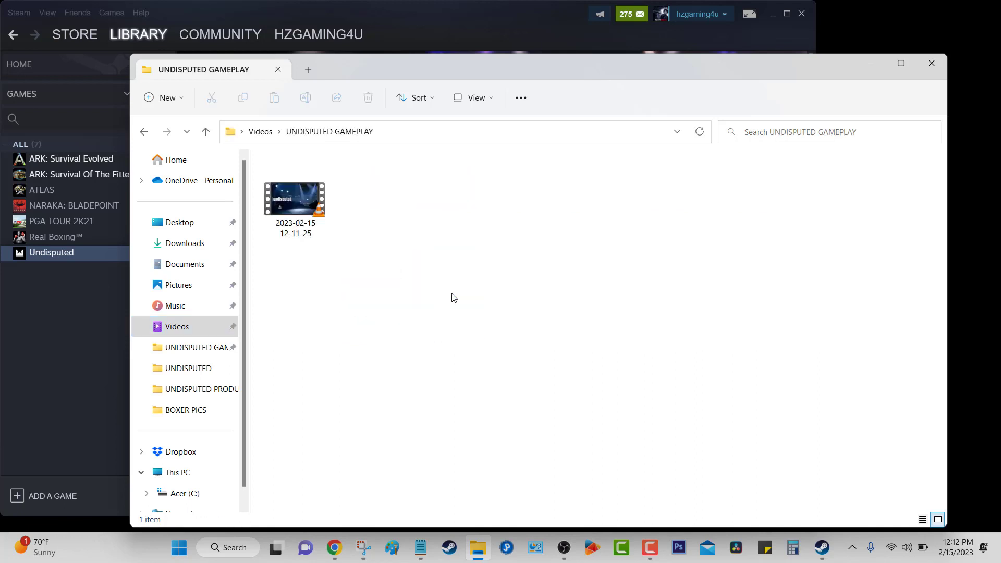
{"action": "left_click", "coordinate": [310, 204]}
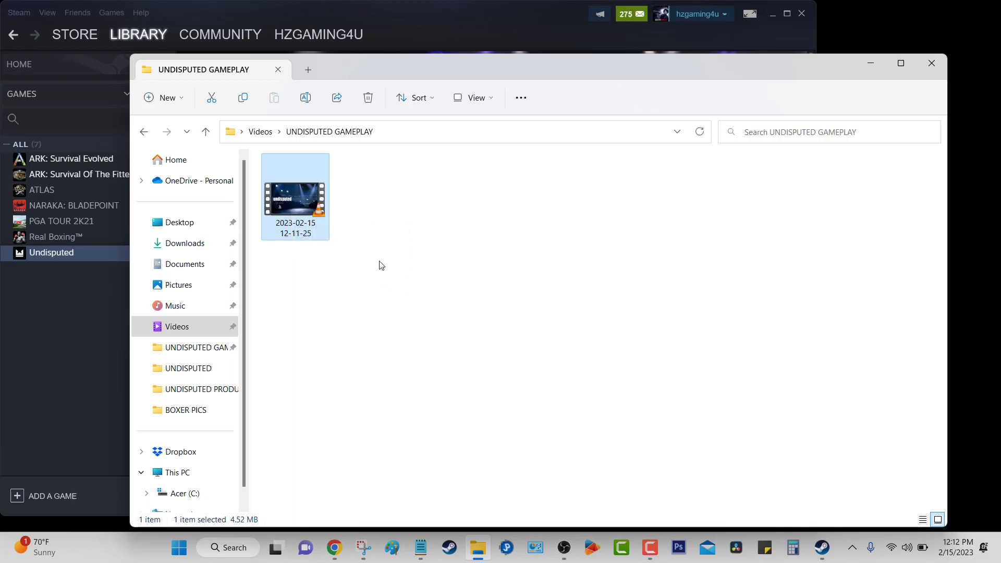
{"action": "double_click", "coordinate": [298, 205]}
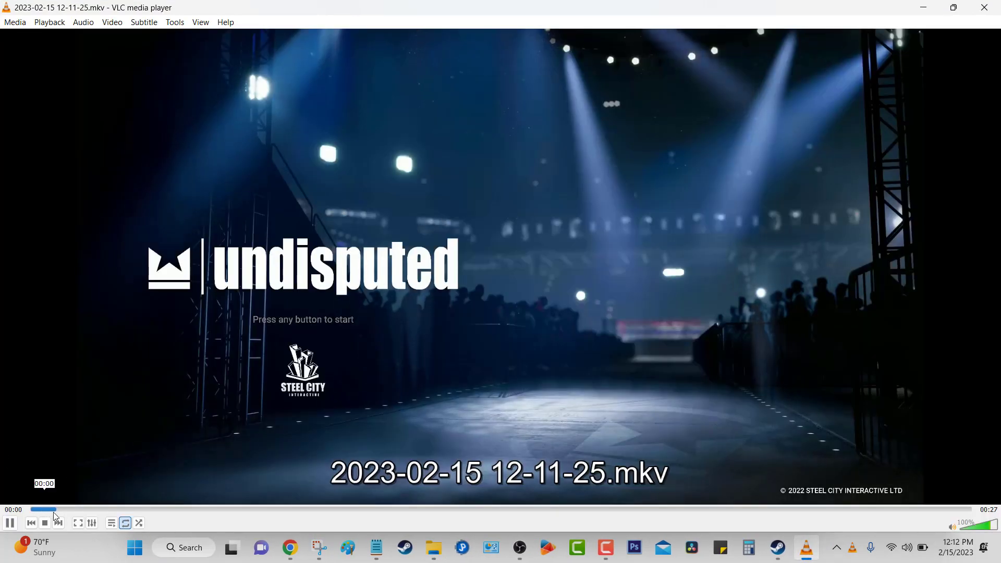
{"action": "left_click", "coordinate": [519, 510]}
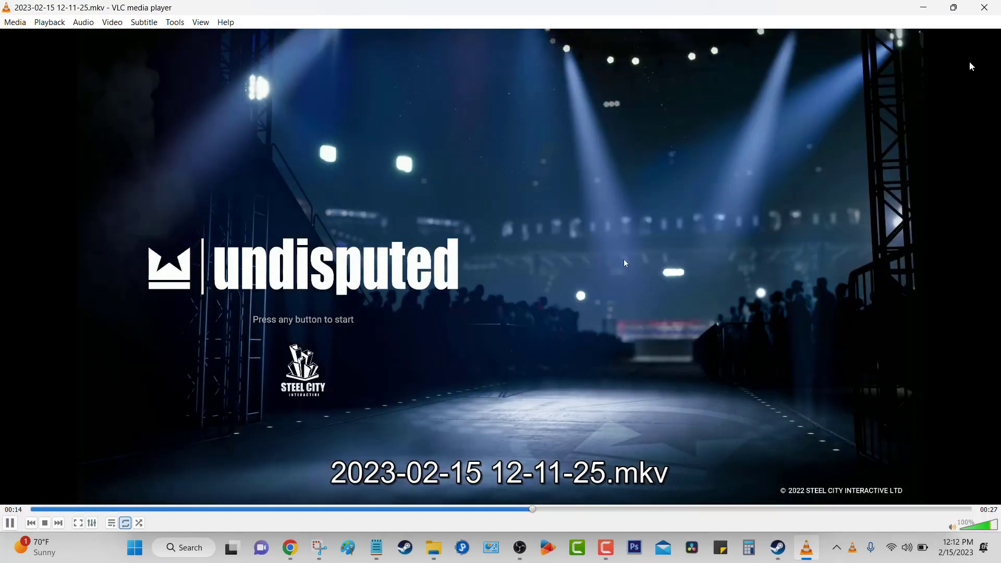
Close VLC and minimize the Steam window.
{"action": "left_click", "coordinate": [985, 7]}
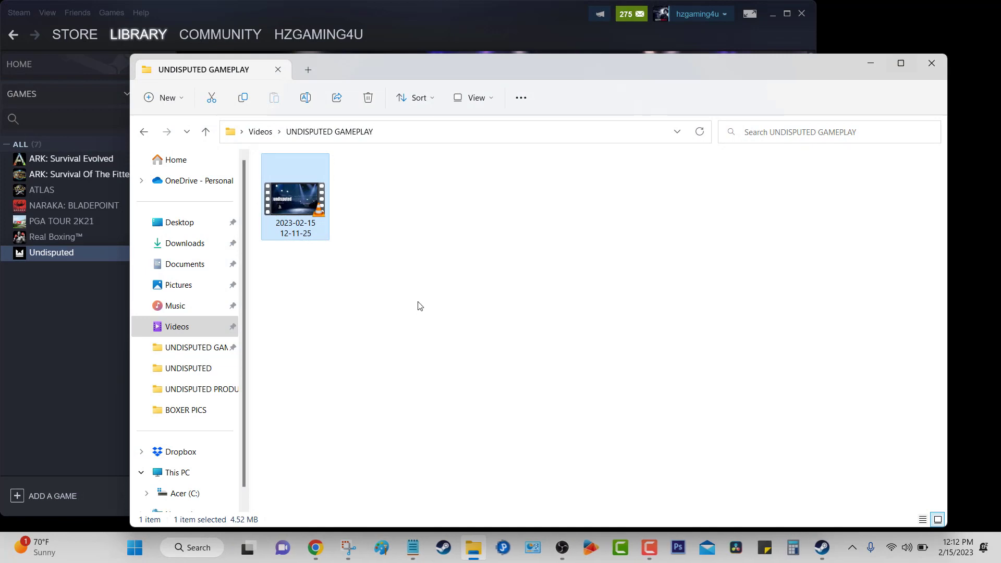
{"action": "left_click", "coordinate": [412, 248]}
{"action": "left_click", "coordinate": [540, 15]}
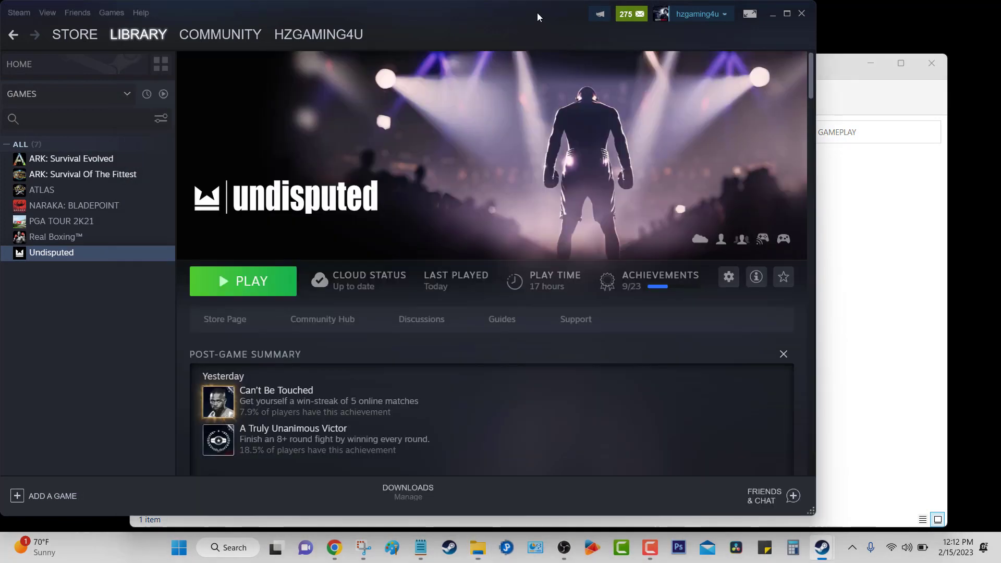
{"action": "left_click", "coordinate": [772, 13]}
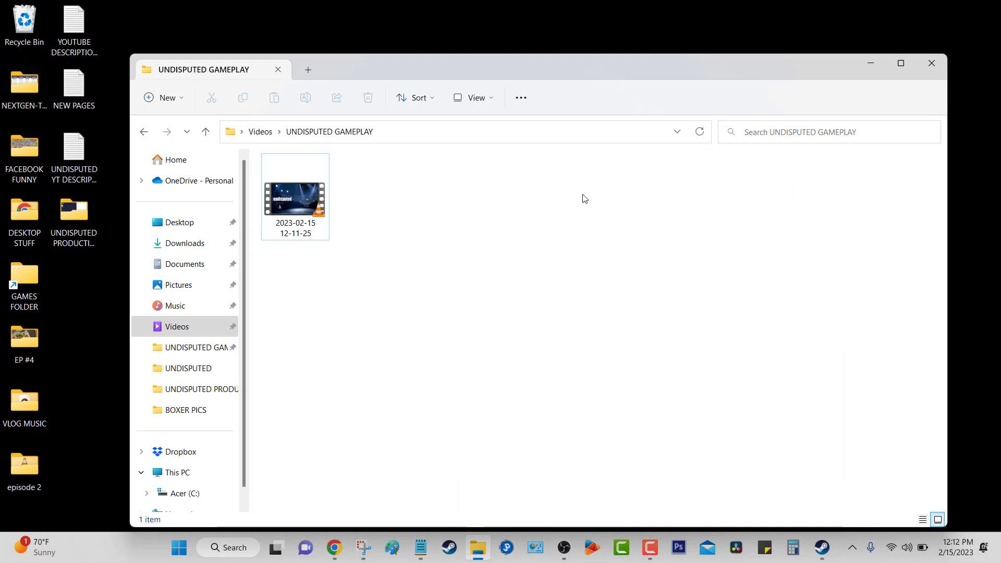
Deselect the recording, minimize File Explorer to show the desktop, and switch to Camtasia.
{"action": "left_click_drag", "start_coordinate": [324, 234], "coordinate": [418, 253]}
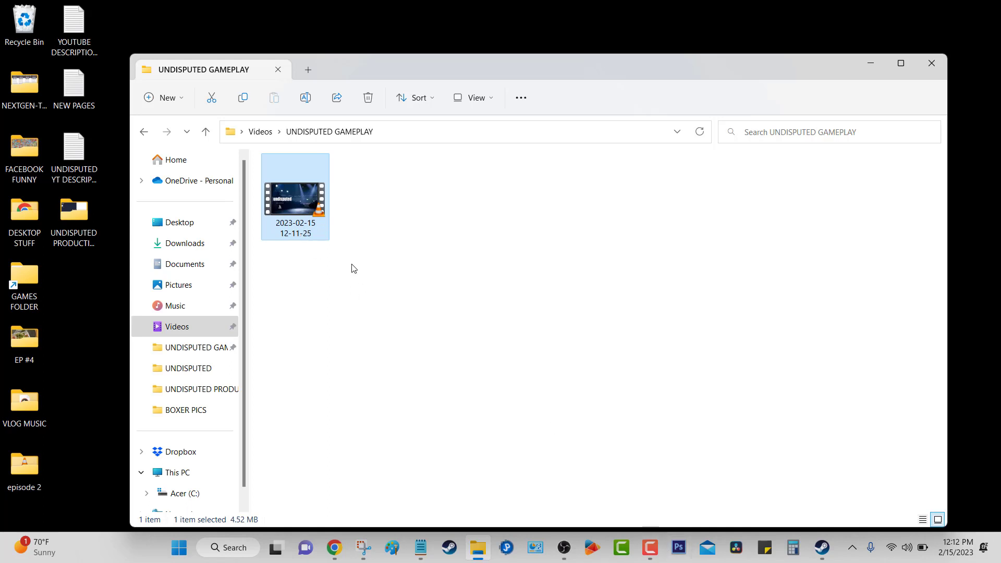
{"action": "left_click", "coordinate": [310, 262]}
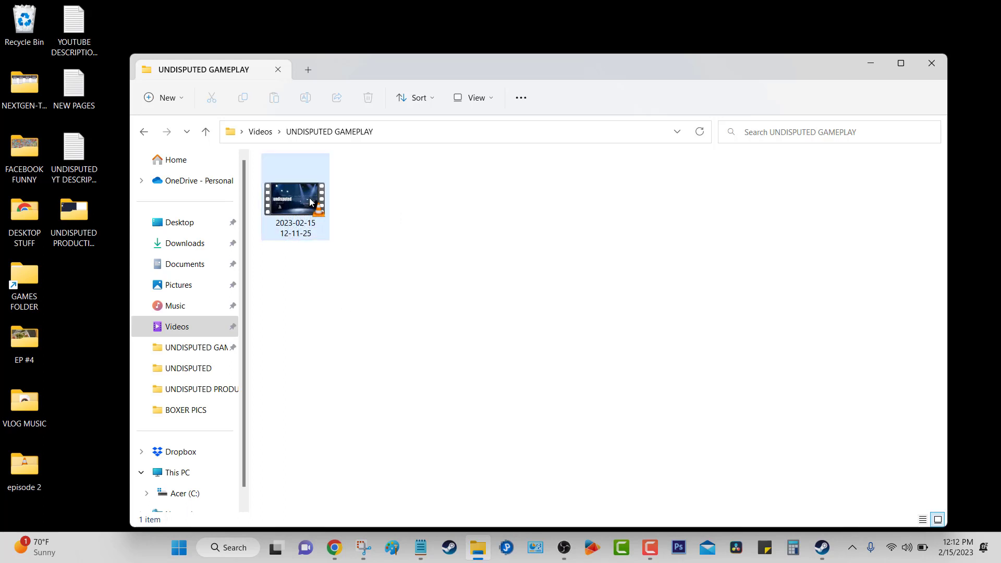
{"action": "left_click", "coordinate": [870, 63]}
{"action": "key", "text": "super+d"}
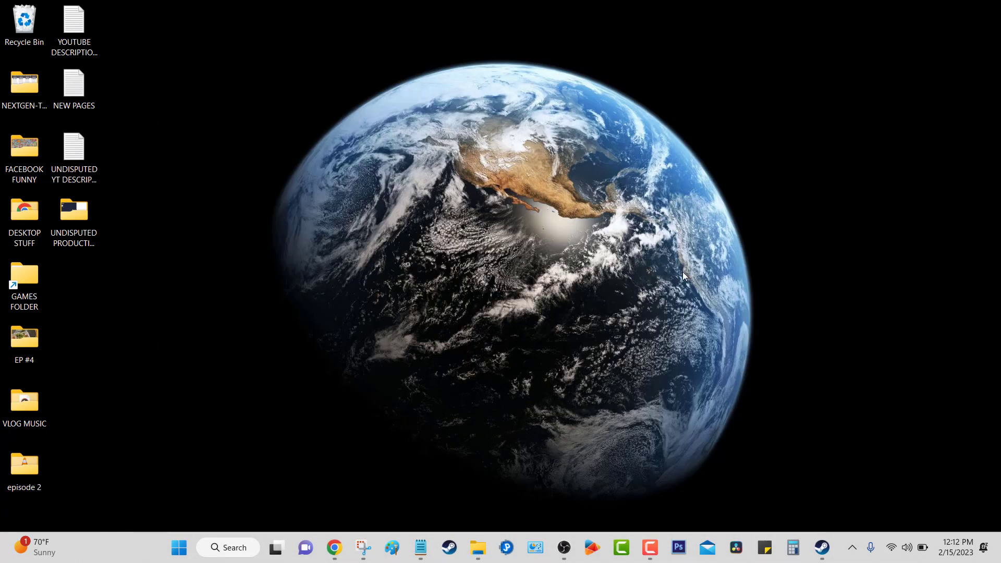
{"action": "left_click", "coordinate": [650, 553]}
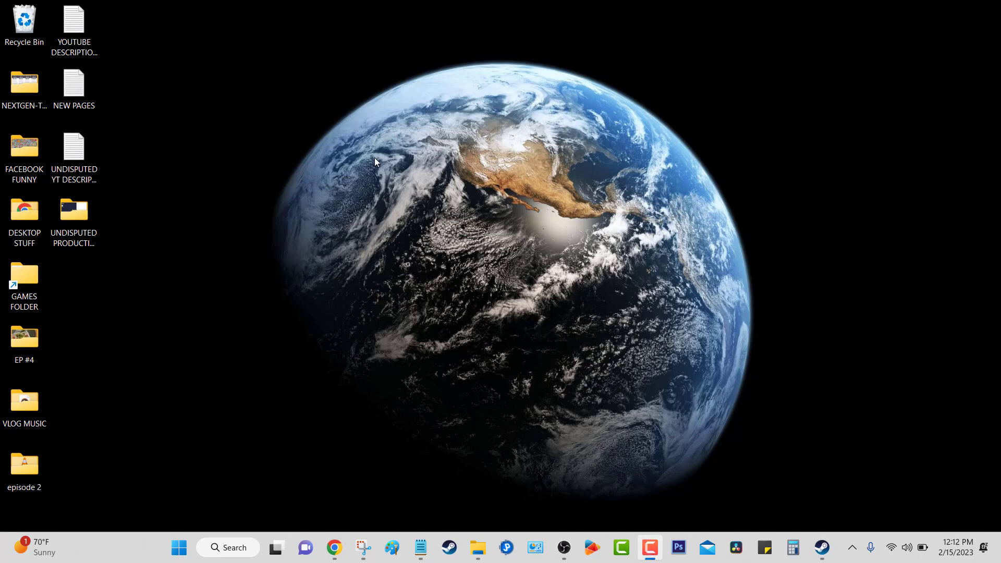